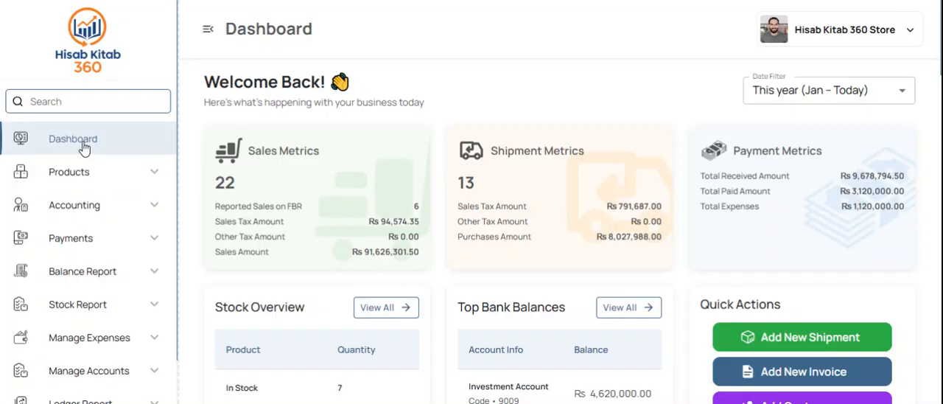
Step: Browse the navigation entries under Products, Accounting, Payments and Balance Report, through to the Profit & Loss Report
left_click(120, 172)
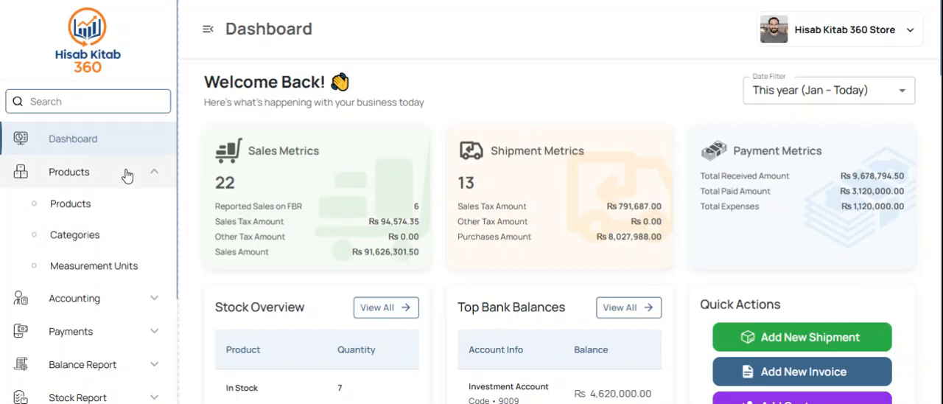
left_click(126, 175)
left_click(100, 210)
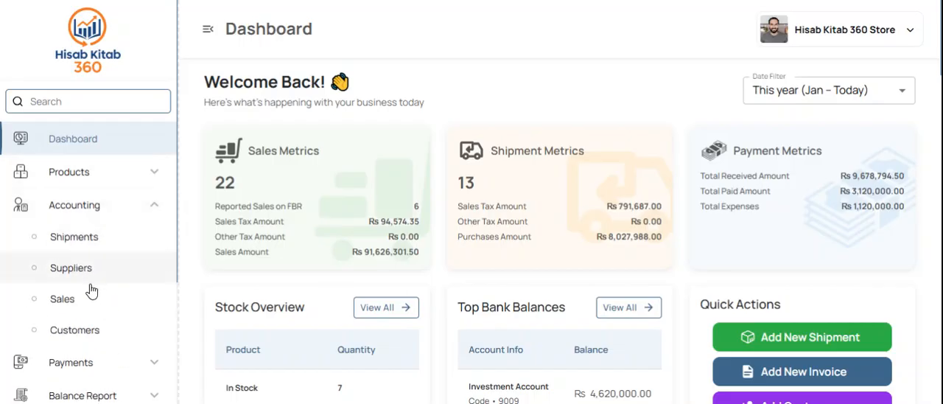
scroll(90, 290, "down", 2)
left_click(93, 313)
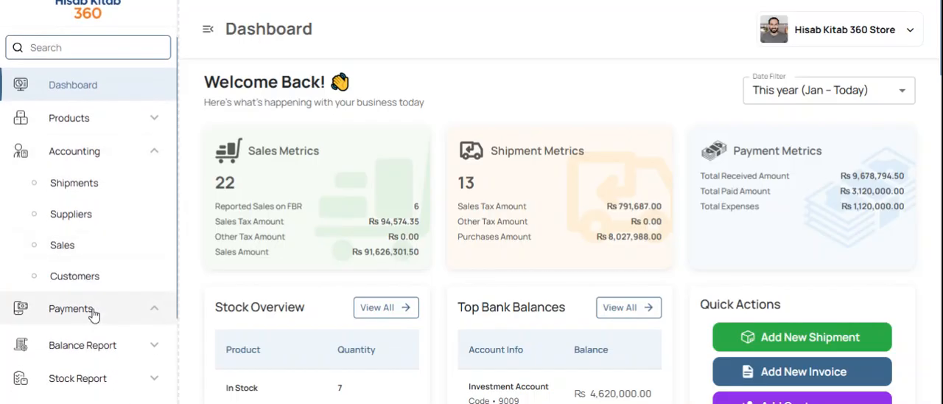
scroll(133, 295, "down", 5)
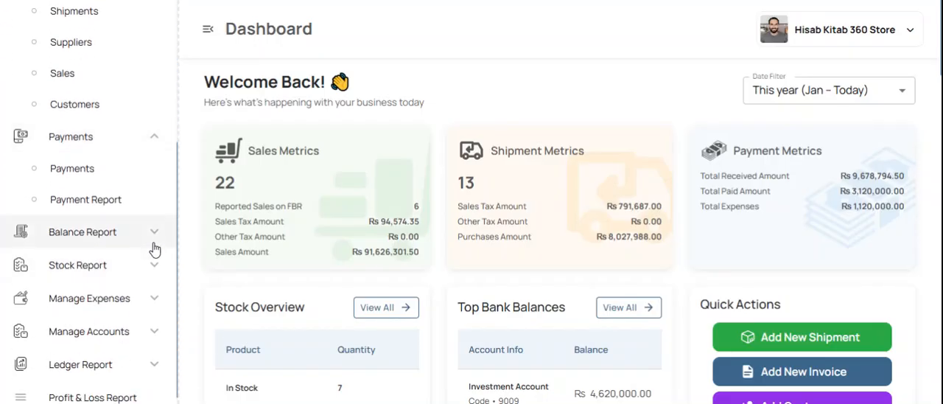
left_click(132, 243)
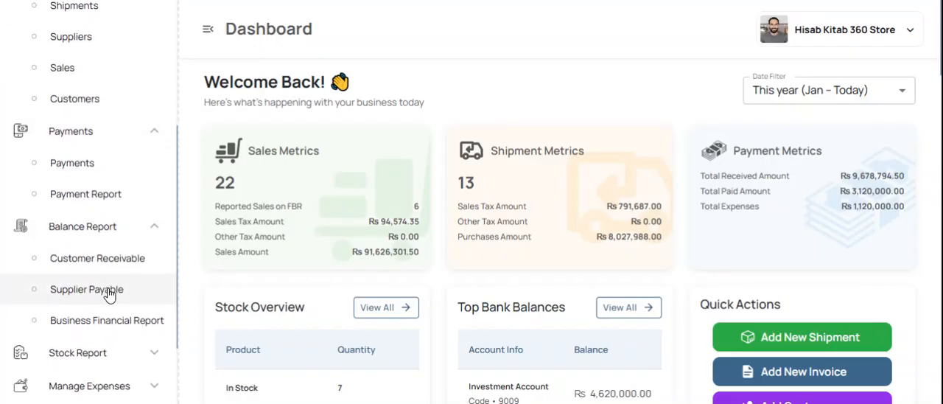
scroll(126, 298, "down", 2)
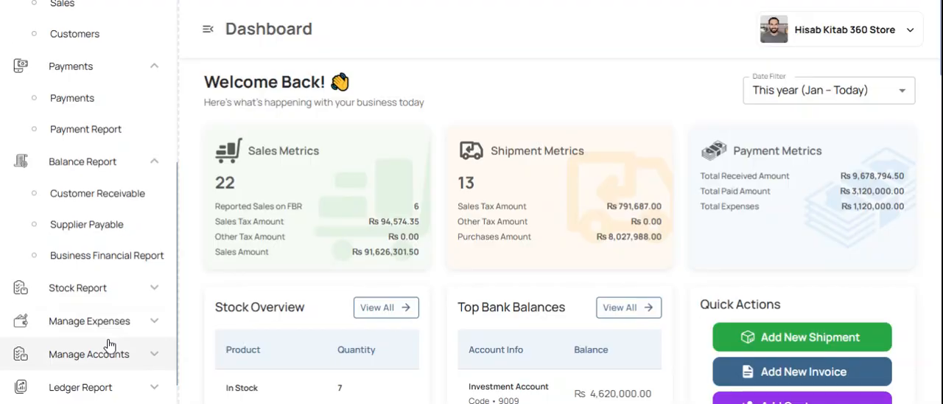
scroll(109, 347, "down", 1)
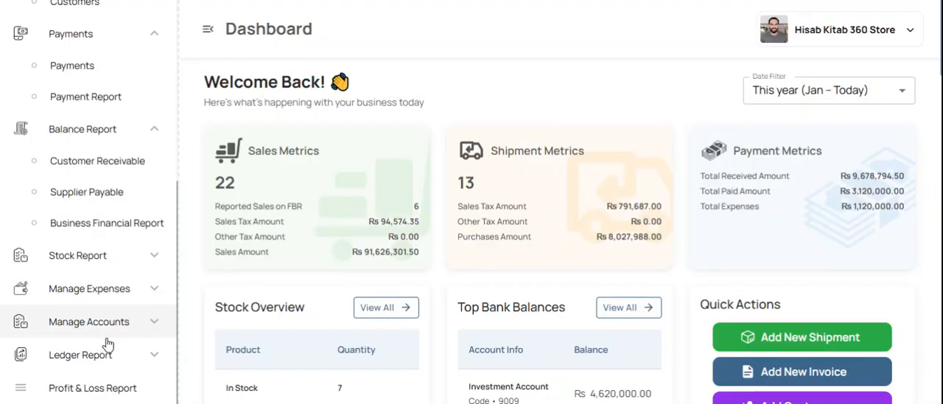
scroll(109, 346, "down", 1)
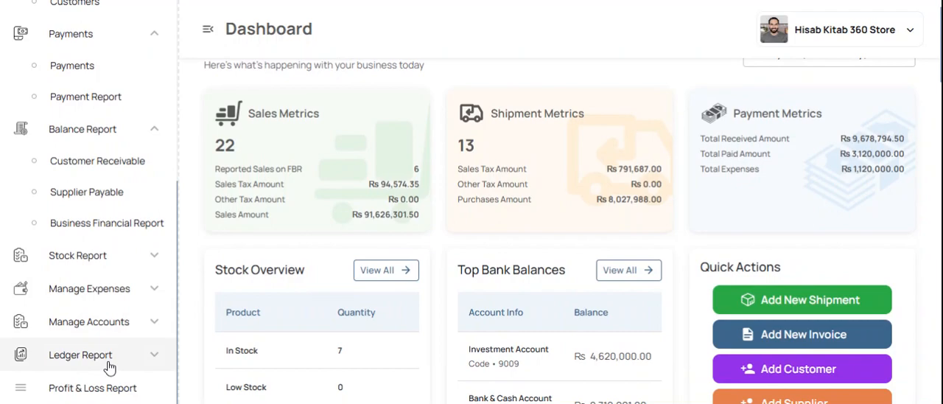
scroll(115, 339, "up", 5)
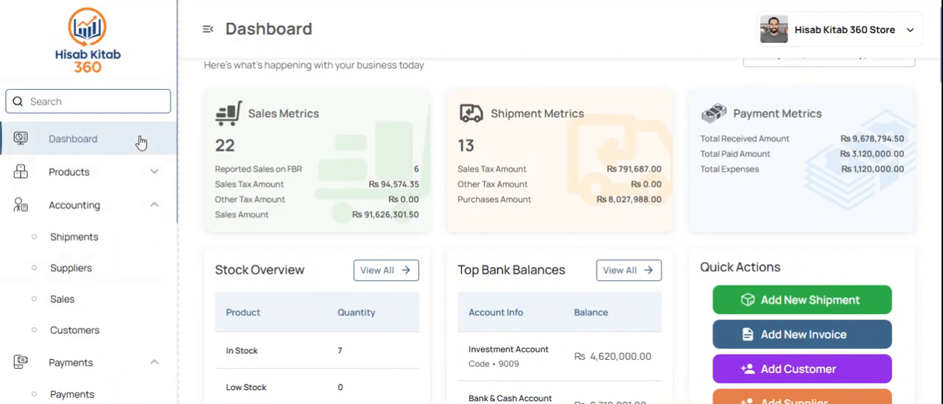
left_click(145, 204)
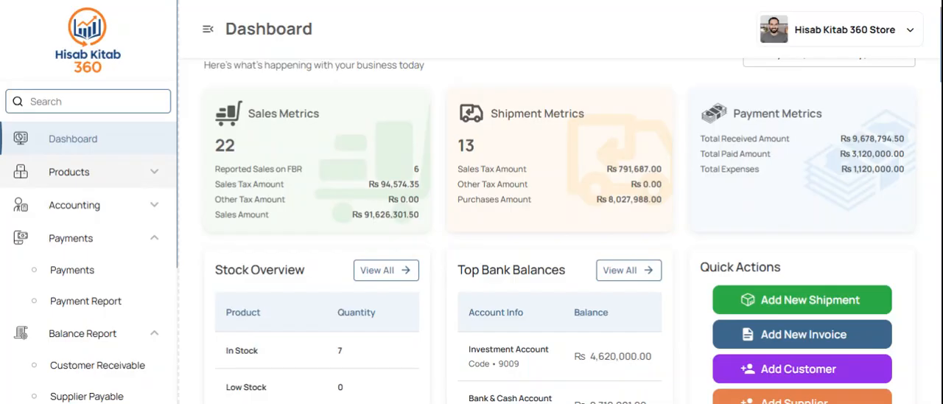
Step: Review the dashboard's sales, shipment and payment metrics, stock overview, top bank balances and quick actions
scroll(432, 206, "up", 1)
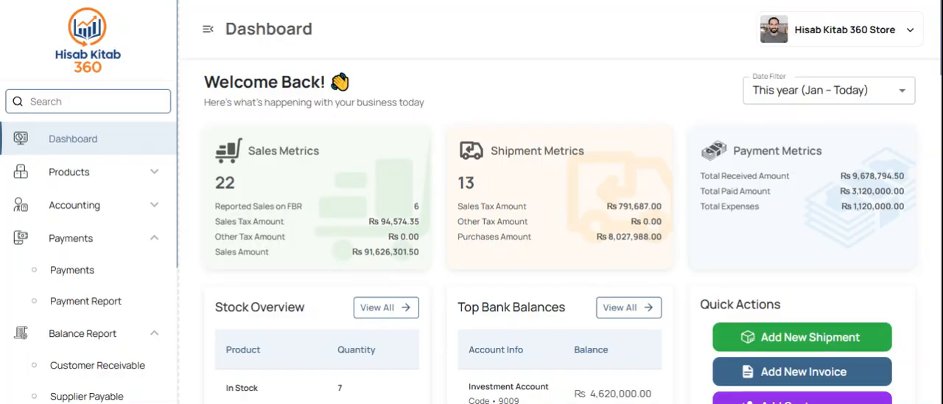
scroll(439, 291, "down", 2)
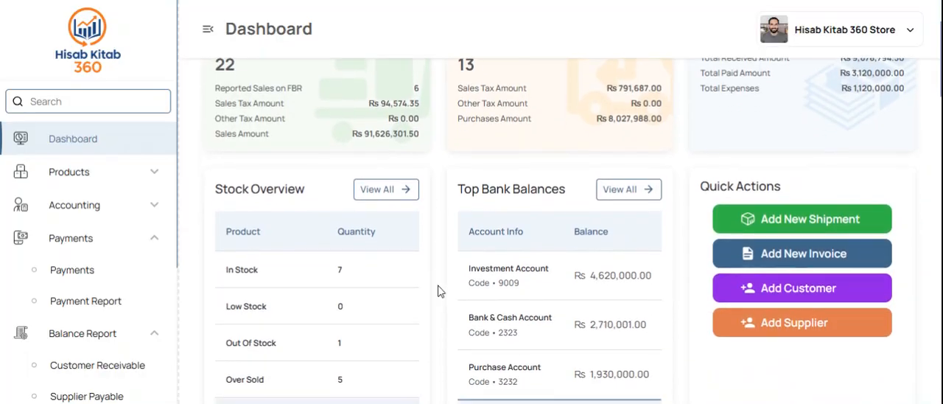
scroll(438, 290, "down", 1)
scroll(439, 290, "down", 1)
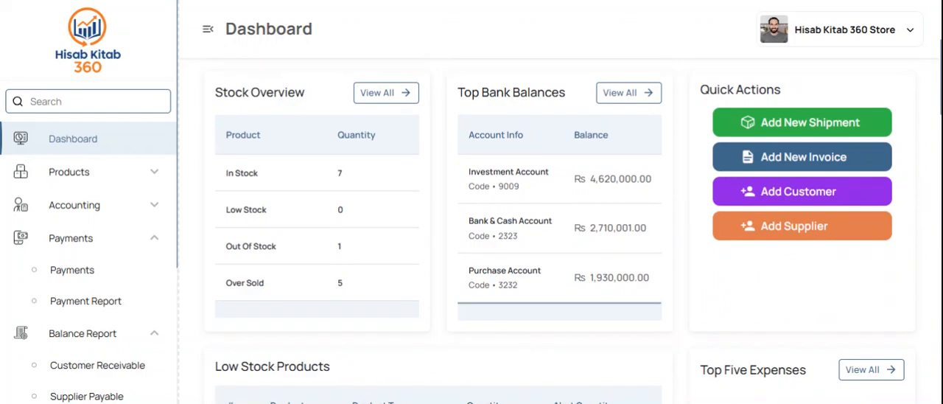
scroll(440, 291, "down", 1)
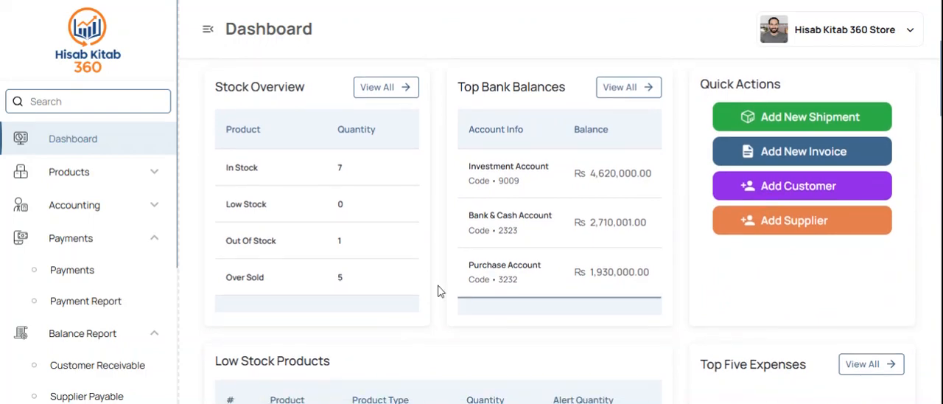
scroll(438, 291, "down", 1)
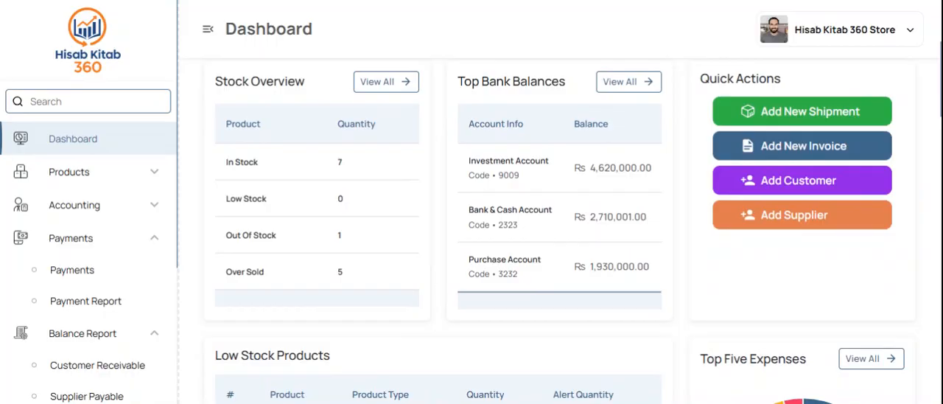
scroll(439, 291, "down", 2)
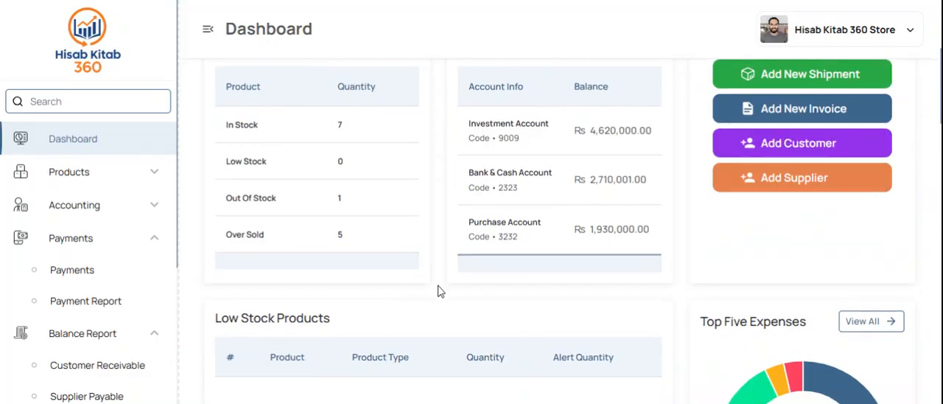
Step: Examine the dashboard's low stock, top expenses, shipments, payables, invoices and receivables sections, down to the yearly overview chart
scroll(437, 291, "down", 5)
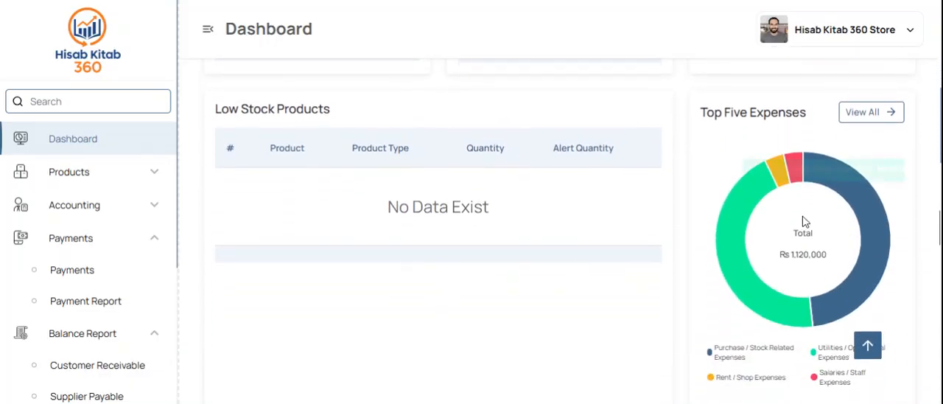
scroll(715, 339, "down", 3)
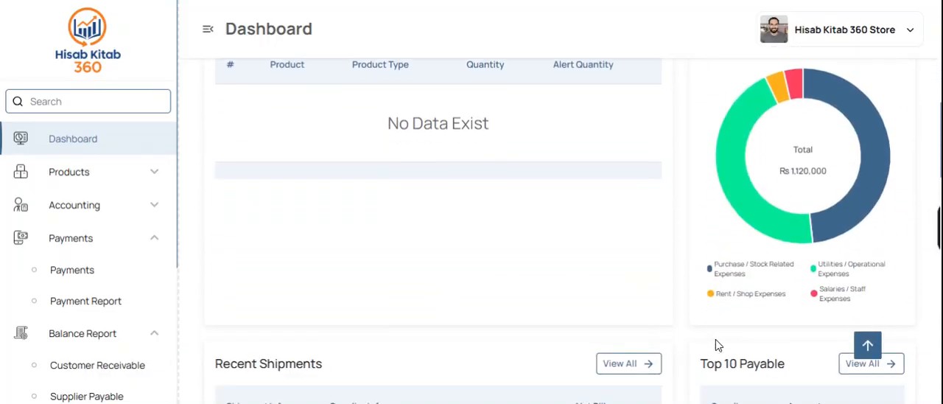
scroll(627, 381, "down", 4)
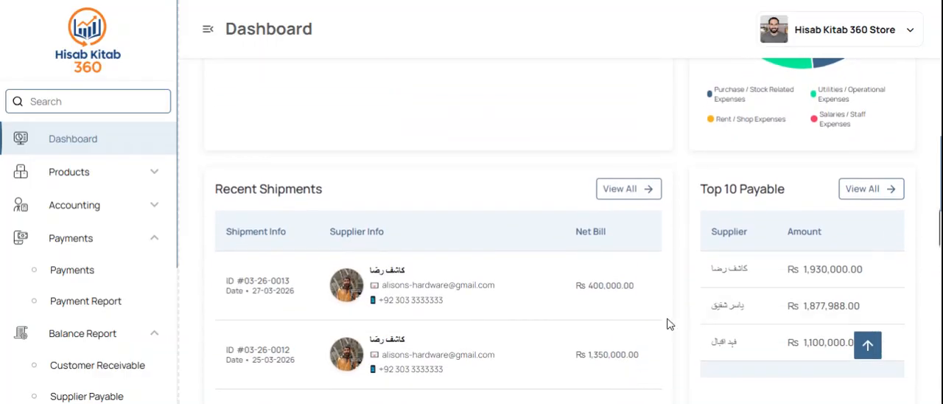
scroll(669, 324, "down", 5)
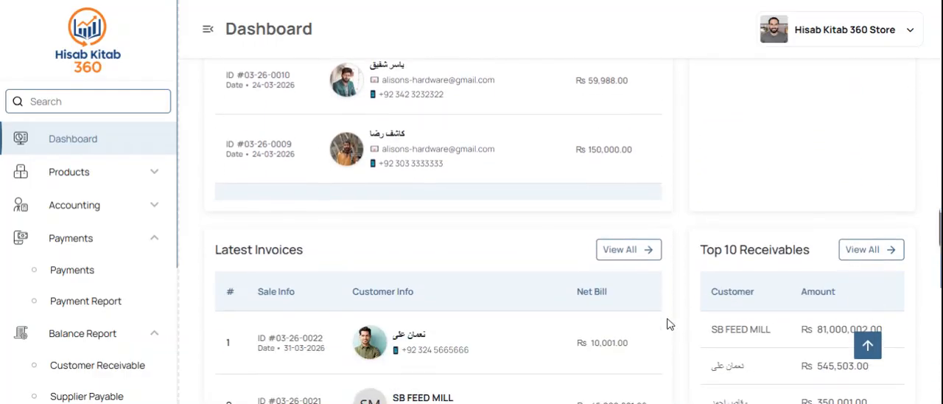
scroll(669, 324, "down", 4)
scroll(669, 324, "down", 1)
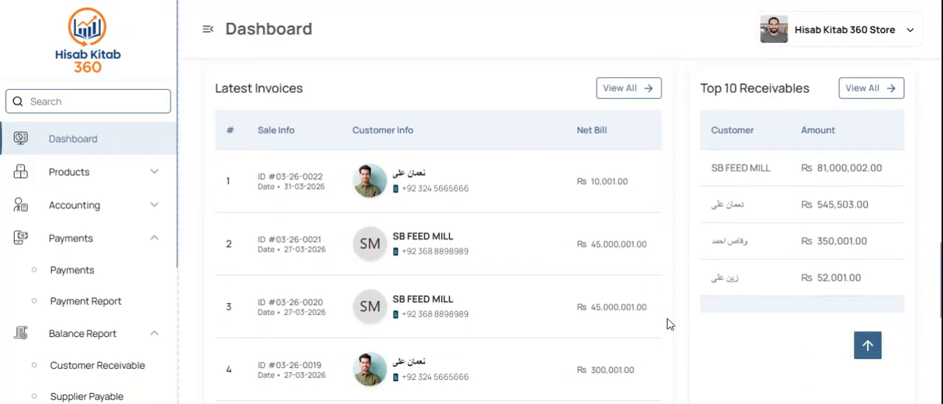
scroll(669, 324, "down", 10)
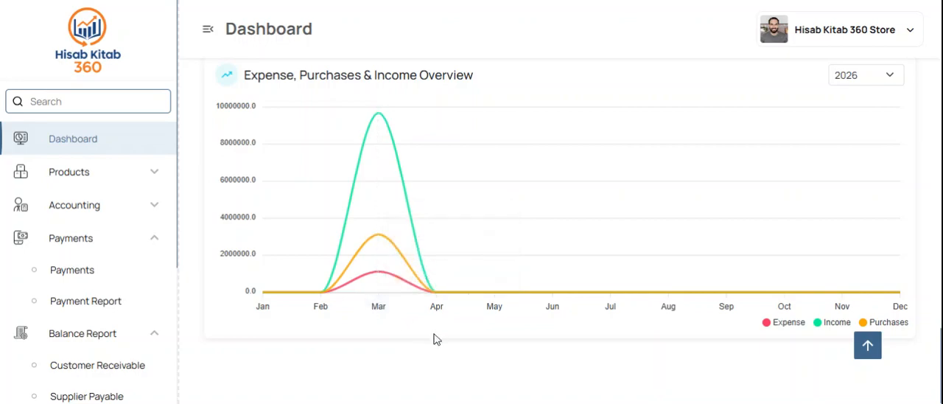
Step: Open the product list and look through its products, categories and prices
left_click(92, 170)
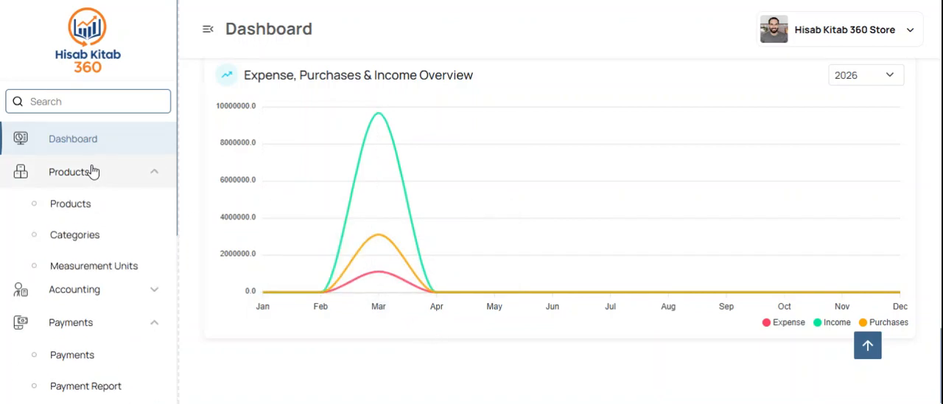
left_click(118, 213)
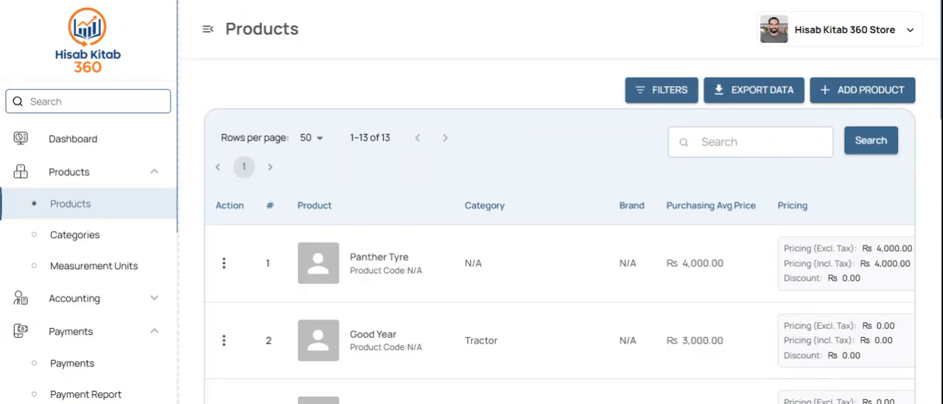
scroll(427, 321, "down", 3)
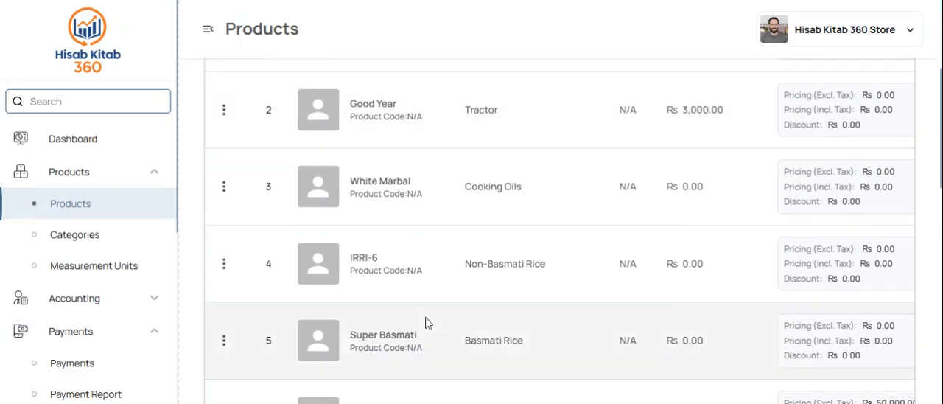
scroll(455, 321, "down", 10)
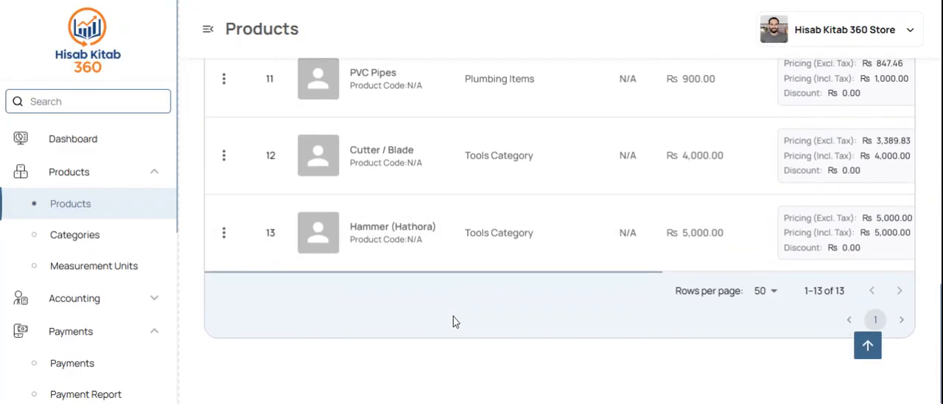
scroll(455, 321, "up", 1)
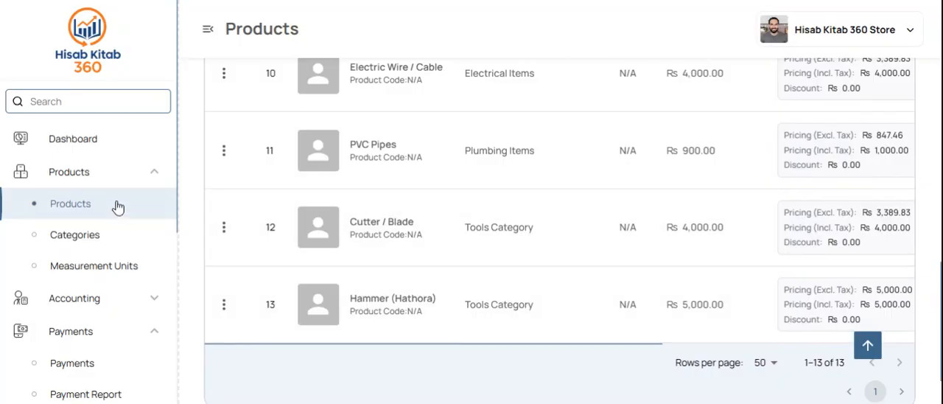
Step: Open the product categories list and look through its entries
left_click(63, 237)
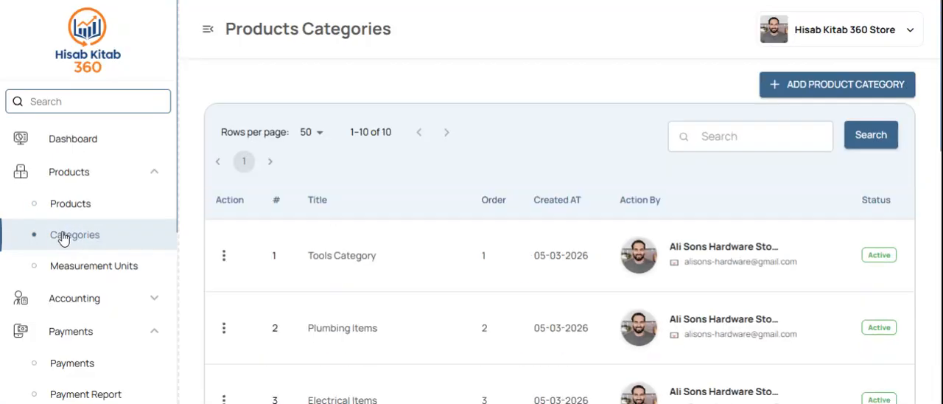
scroll(422, 301, "down", 1)
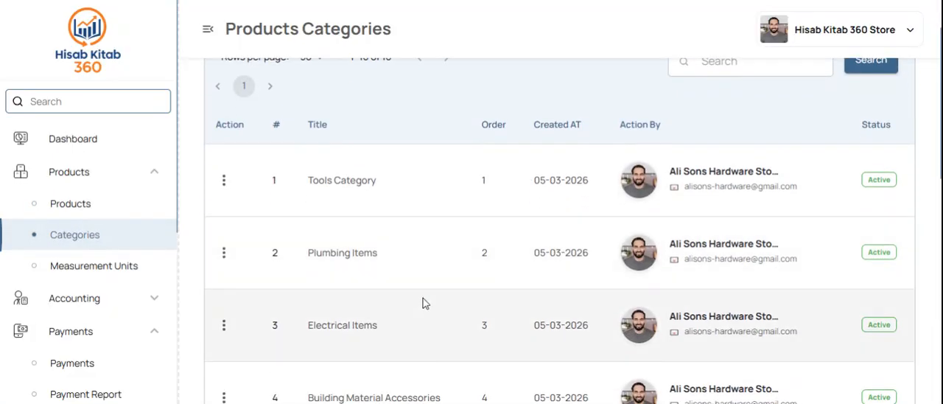
scroll(423, 302, "down", 5)
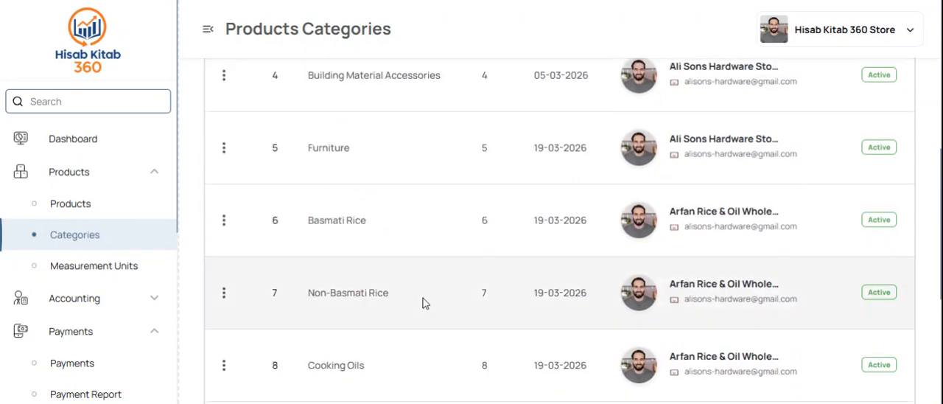
scroll(424, 302, "down", 4)
scroll(423, 302, "up", 10)
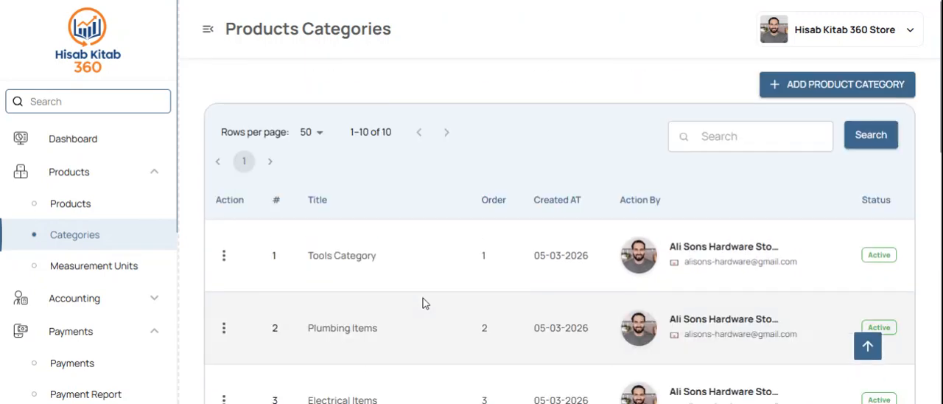
scroll(423, 302, "down", 1)
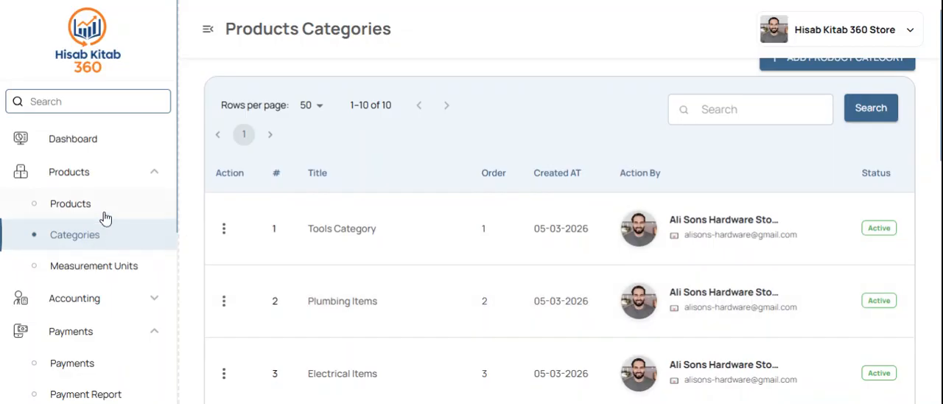
Step: Return to the product list and filter it by the Furniture product category
left_click(101, 210)
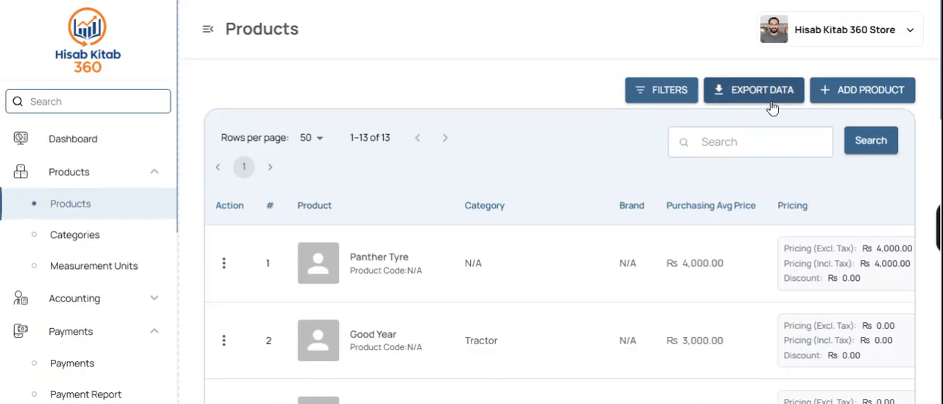
left_click(640, 93)
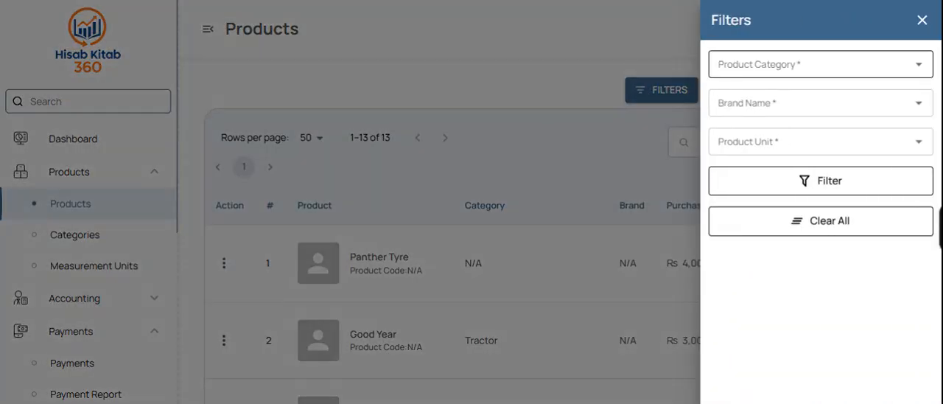
left_click(794, 65)
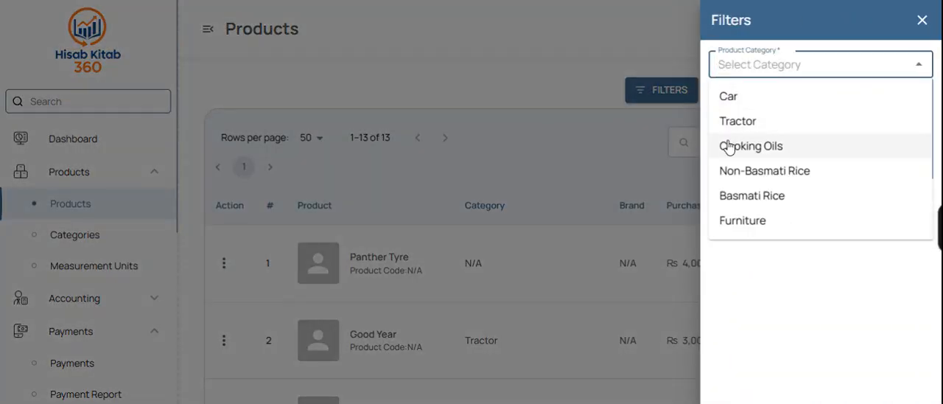
left_click(744, 179)
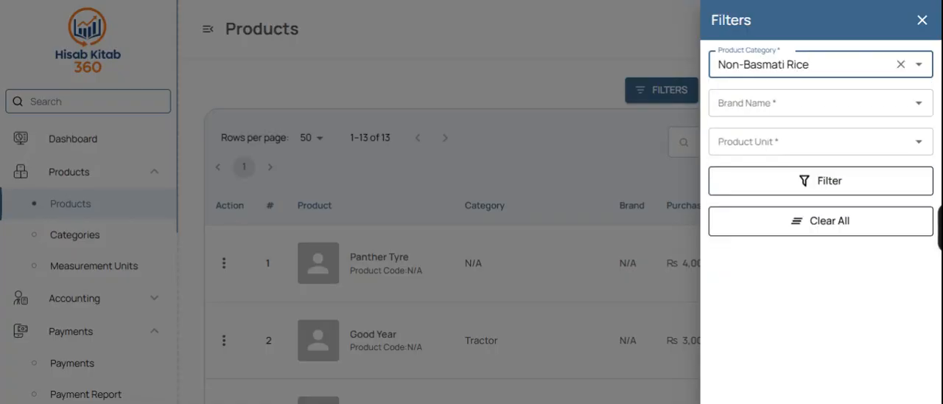
left_click(803, 65)
left_click(778, 223)
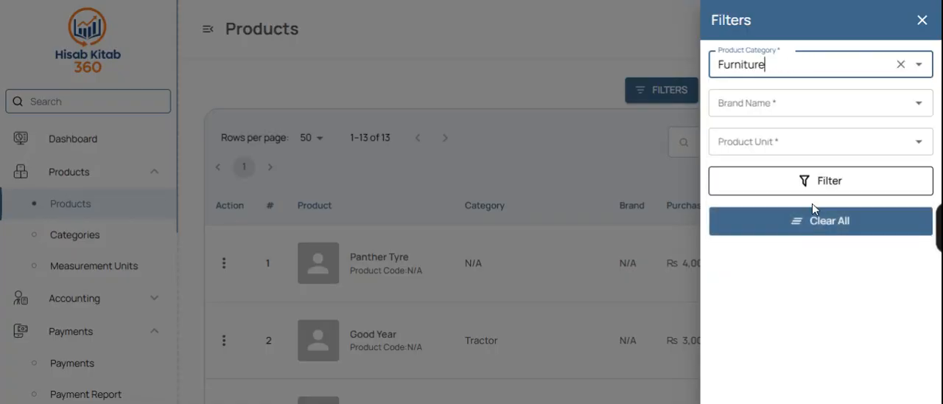
left_click(781, 180)
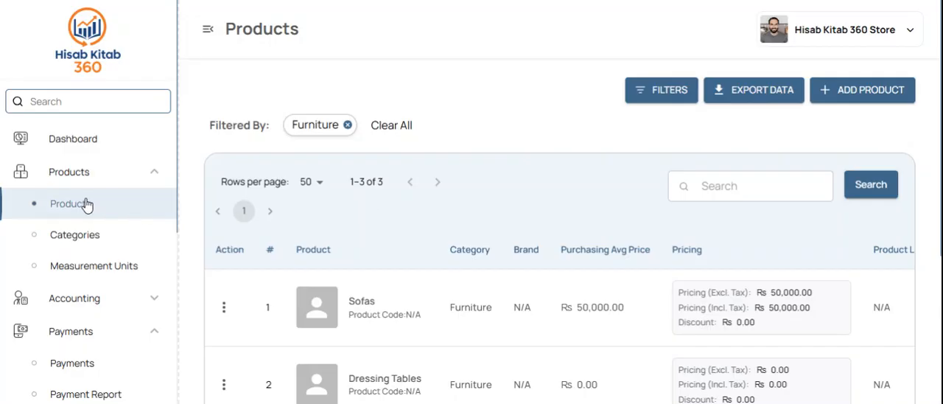
Step: Open the suppliers list under Accounting and look through its entries
left_click(120, 180)
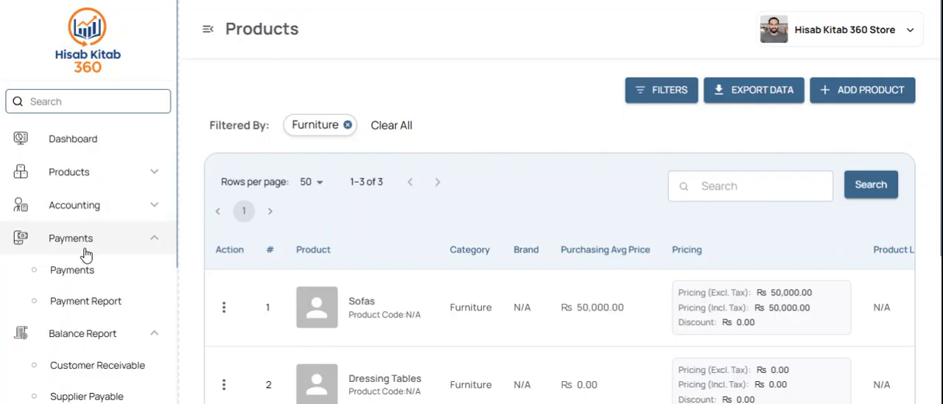
left_click(121, 216)
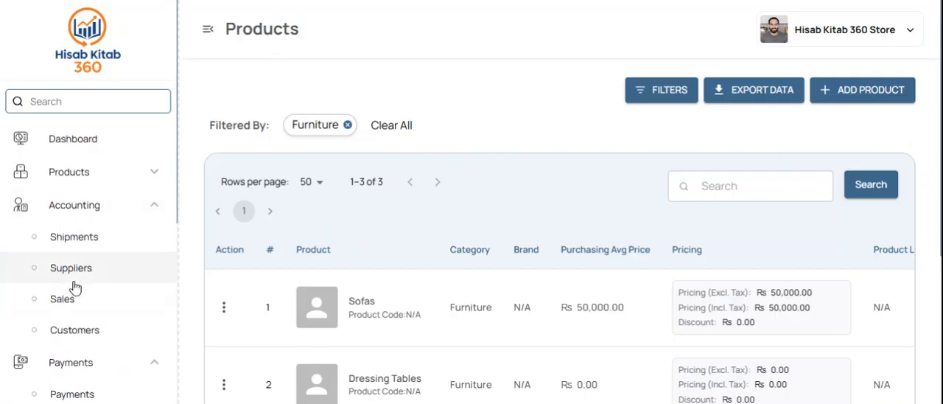
left_click(74, 273)
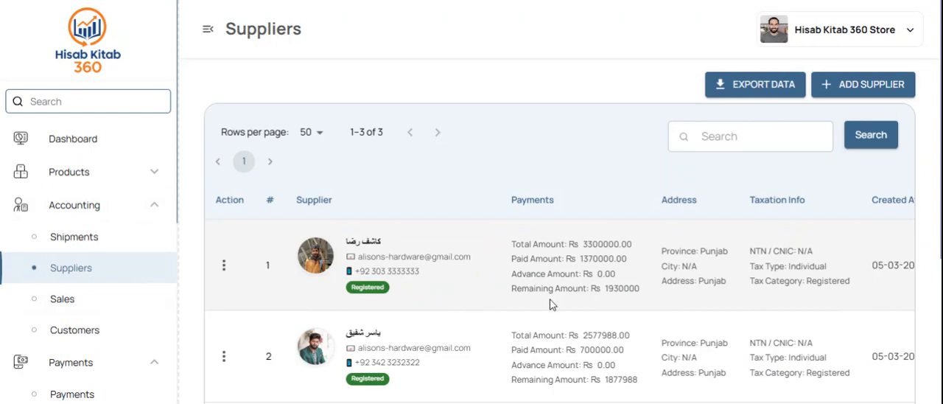
scroll(552, 302, "down", 1)
scroll(552, 300, "up", 1)
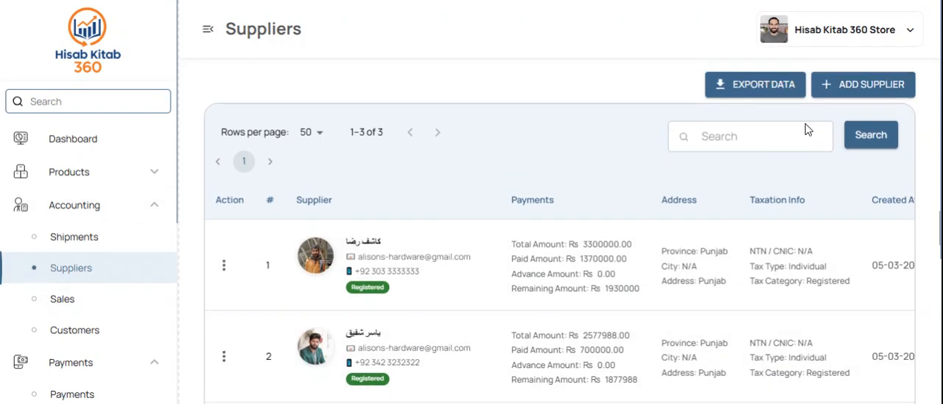
Step: Start a new supplier record and enter Haesware as the supplier name
left_click(849, 98)
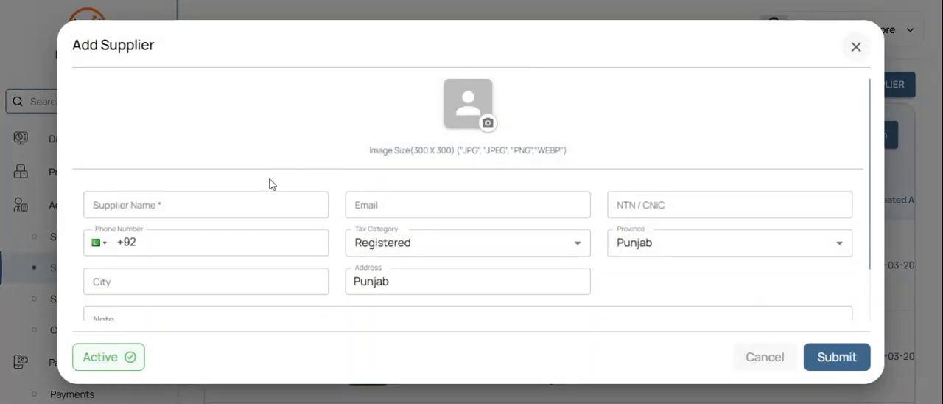
left_click(250, 196)
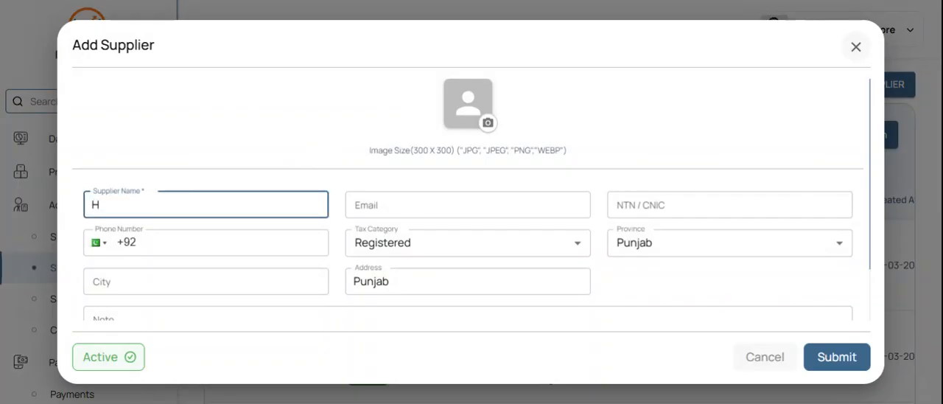
type("Hatda")
key("BackSpace")
key("BackSpace")
key("BackSpace")
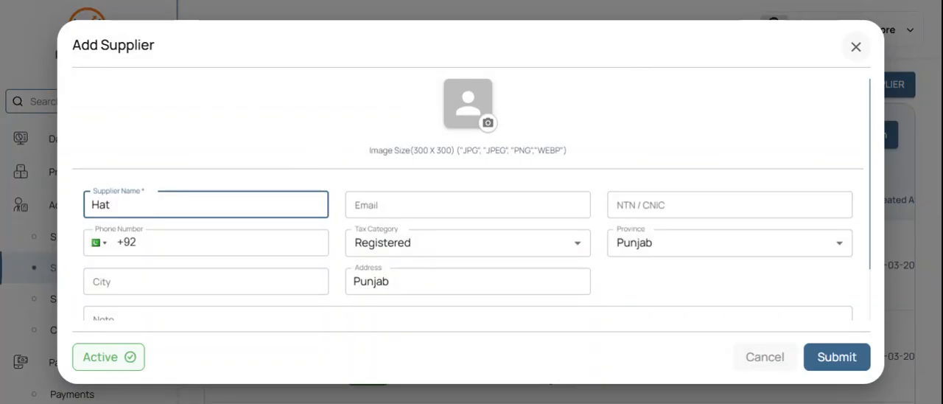
type("esware")
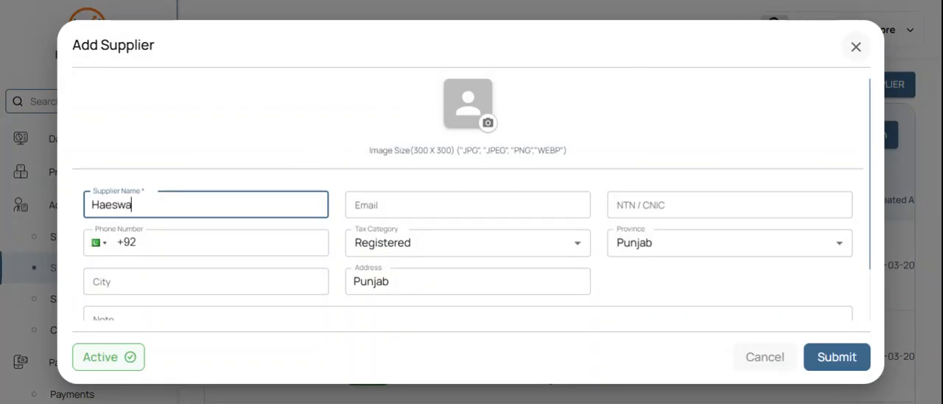
Step: Go over the supplier's phone, email and NTN / CNIC fields without filling them, and submit the new supplier
left_click(257, 233)
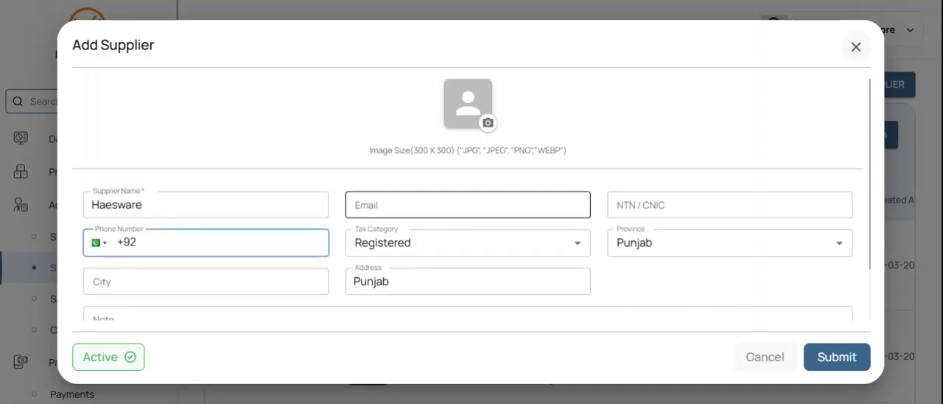
left_click(468, 205)
left_click(730, 205)
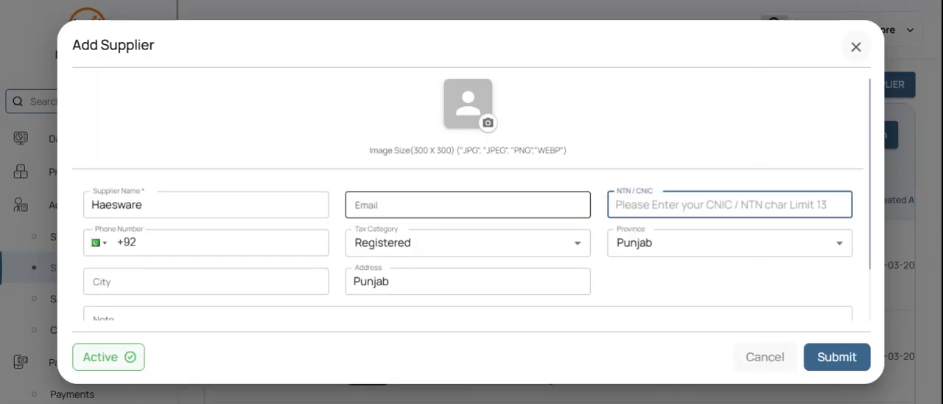
left_click(250, 242)
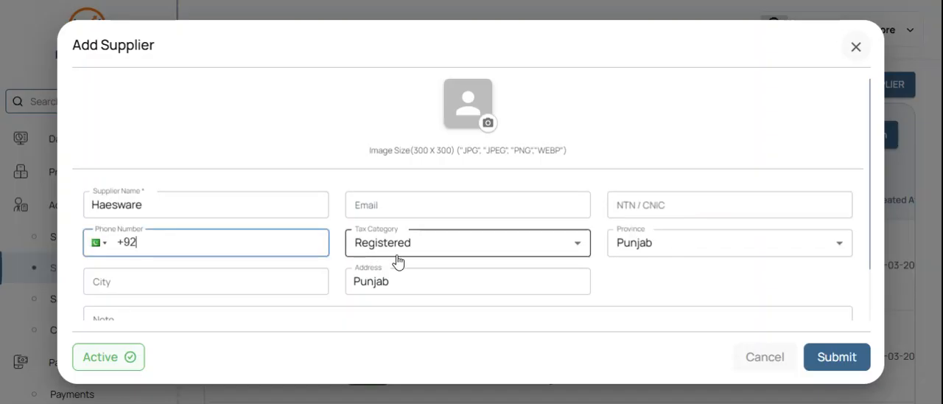
scroll(396, 262, "down", 2)
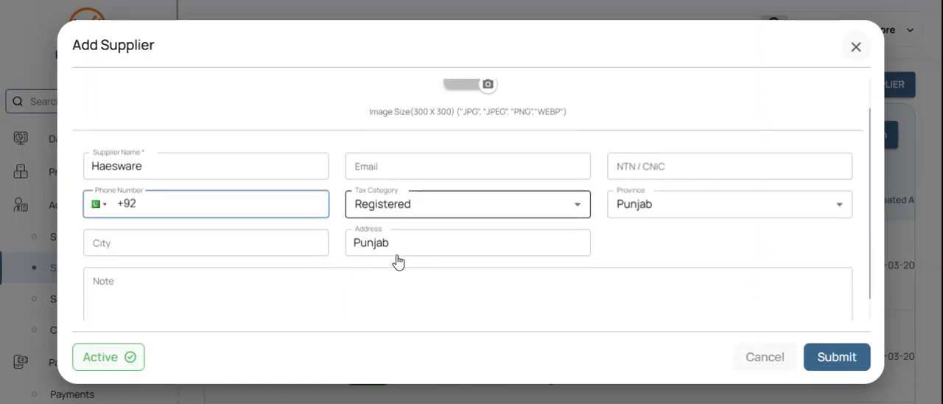
left_click(836, 356)
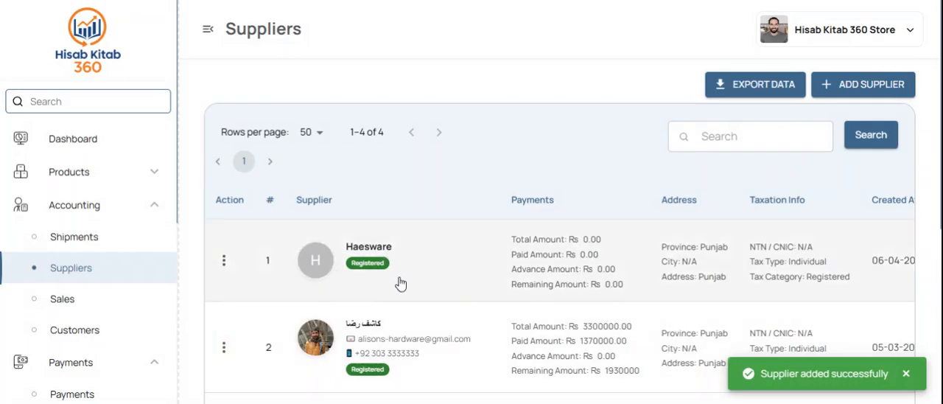
Step: Look through the supplier table's payment, address, taxation, creation date and status columns
scroll(457, 278, "right", 3)
scroll(467, 279, "left", 3)
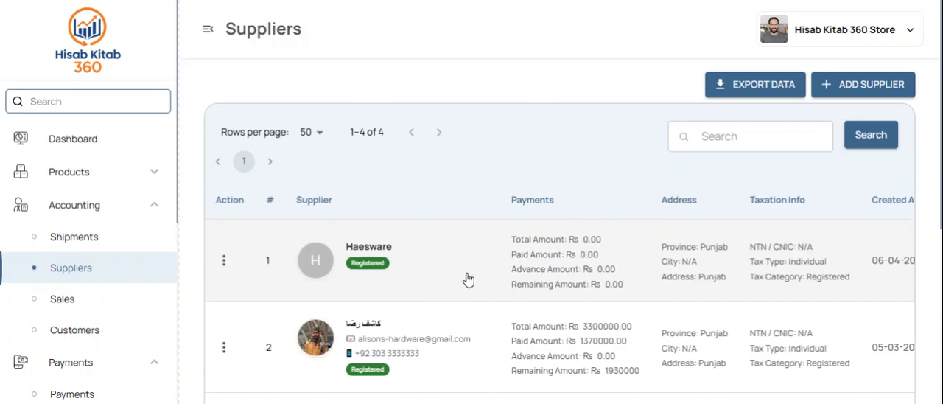
scroll(467, 280, "right", 3)
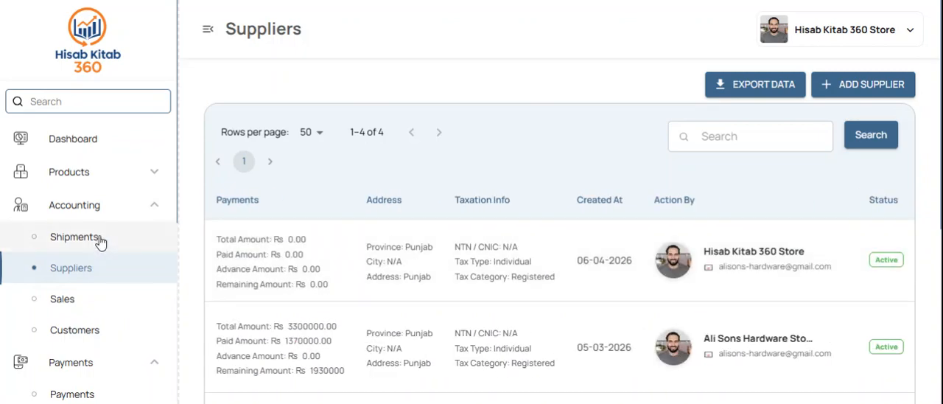
Step: Open the shipments list and start a new shipment titled 1st supply
left_click(101, 240)
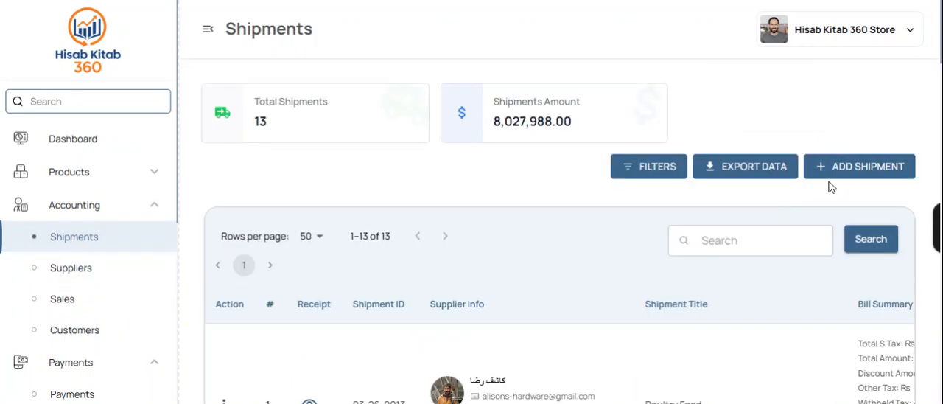
left_click(864, 180)
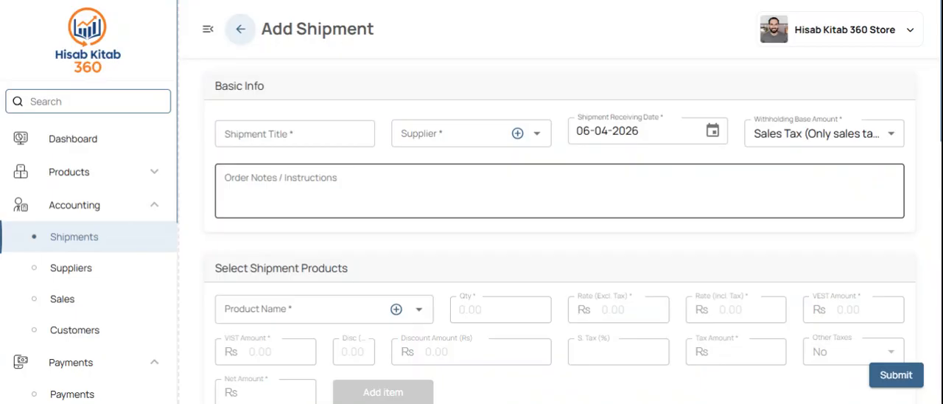
left_click(354, 137)
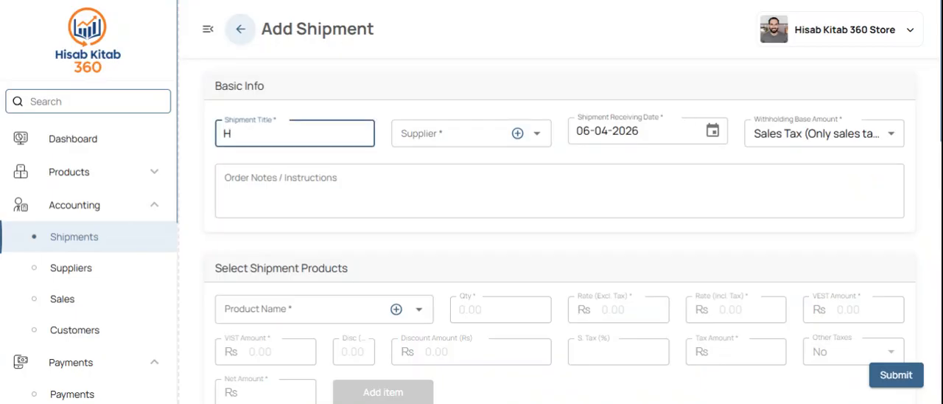
type("Hat")
key("BackSpace")
key("BackSpace")
key("BackSpace")
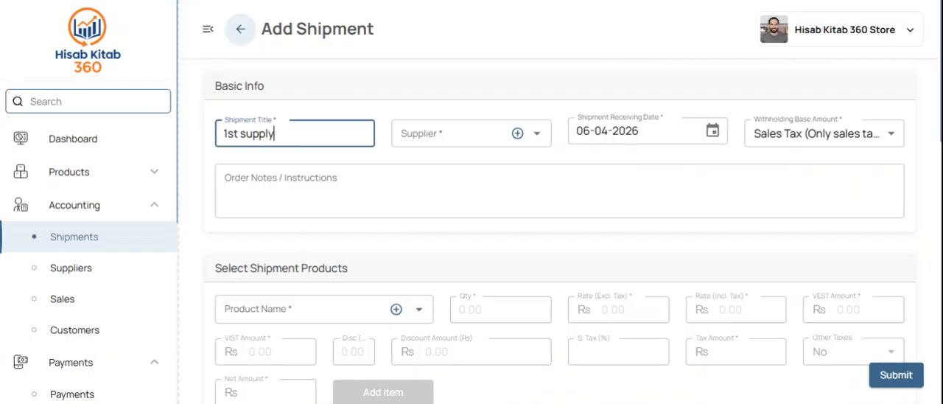
Step: Check the shipment's existing supplier choices and the form for adding a new supplier, leaving both unused
left_click(453, 134)
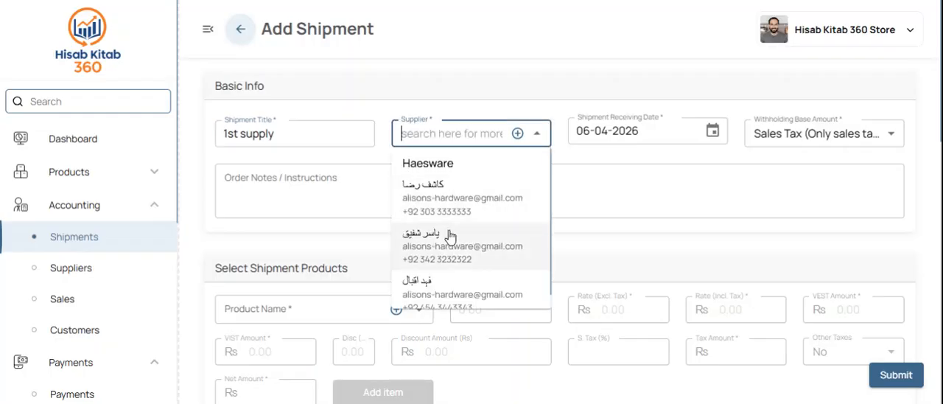
left_click(514, 91)
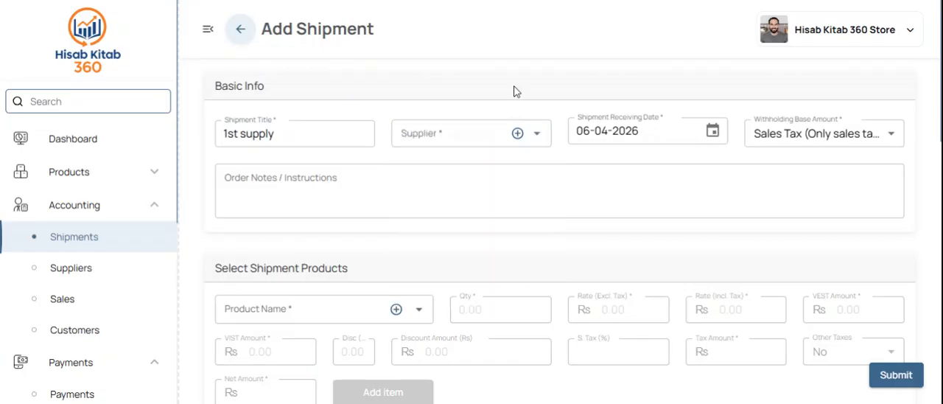
left_click(517, 134)
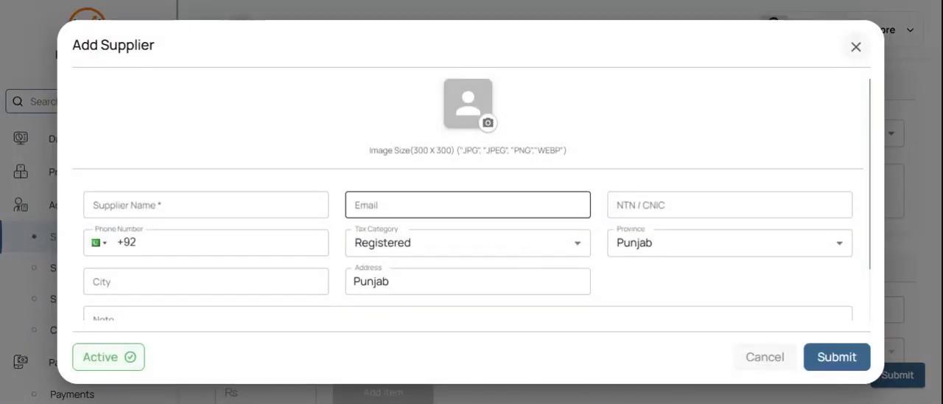
left_click(853, 50)
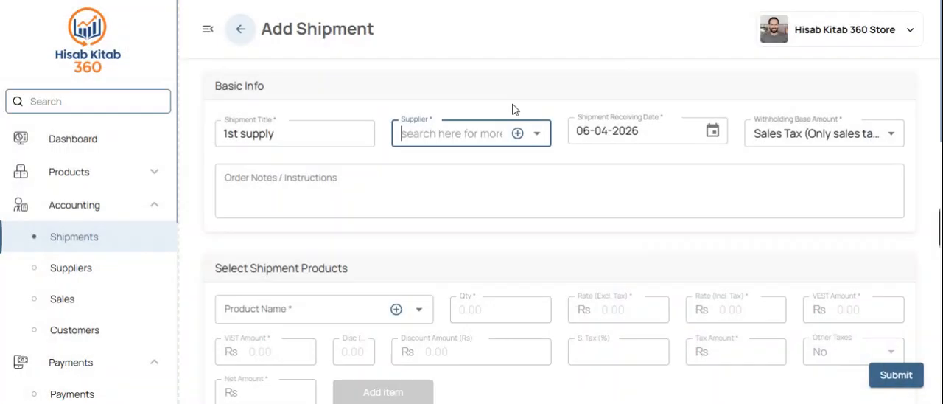
Step: Select the third listed supplier for the shipment
left_click(474, 127)
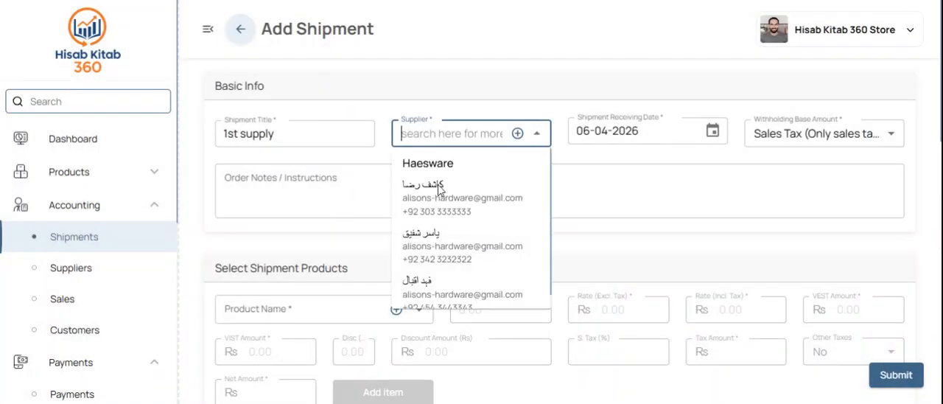
left_click(444, 246)
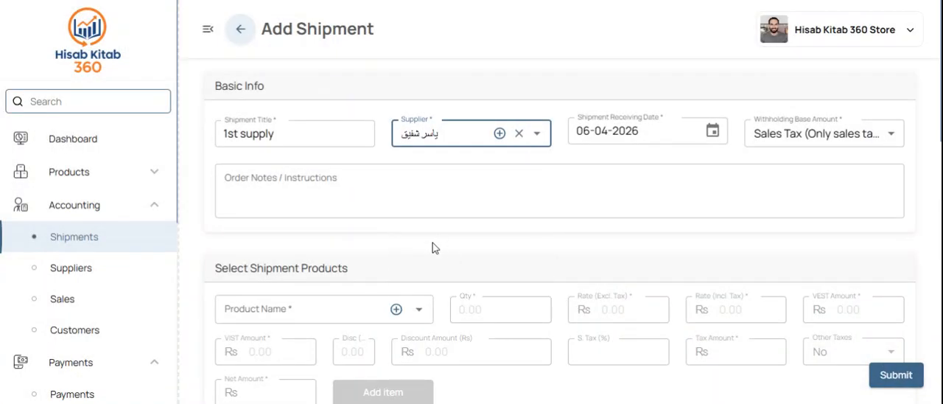
Step: Select Door Locks as the product for the shipment
scroll(434, 249, "down", 1)
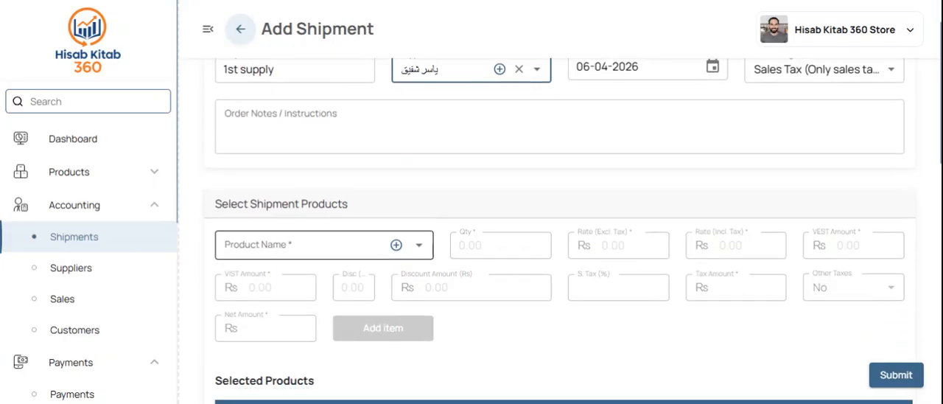
left_click(310, 246)
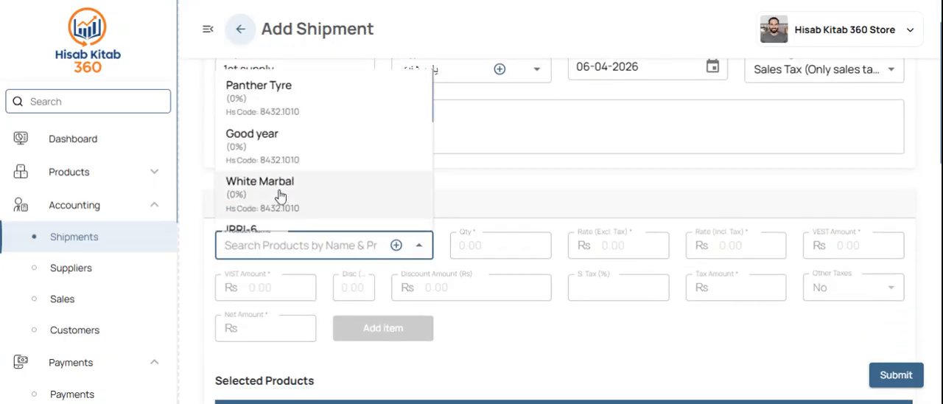
scroll(280, 196, "down", 3)
left_click(297, 159)
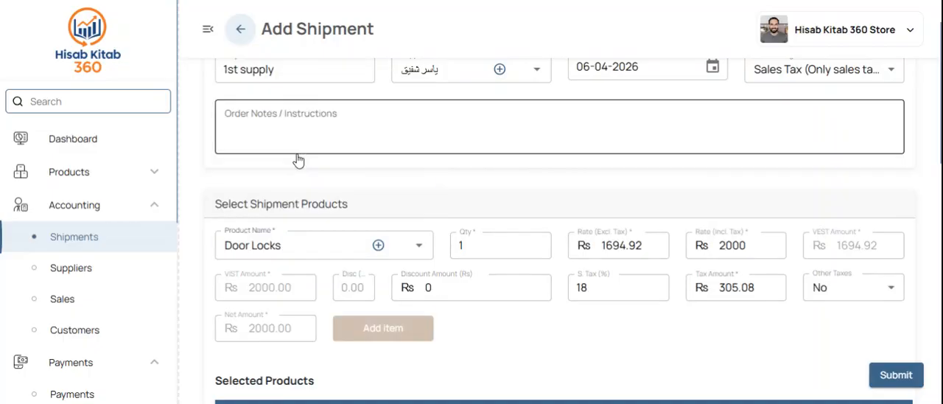
Step: Set the Door Locks quantity to 10 and add the item to the shipment
left_click(463, 245)
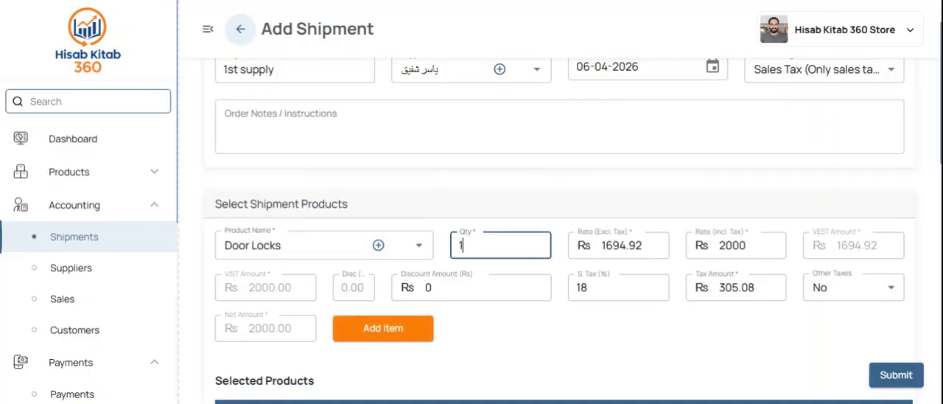
type("0")
left_click(391, 330)
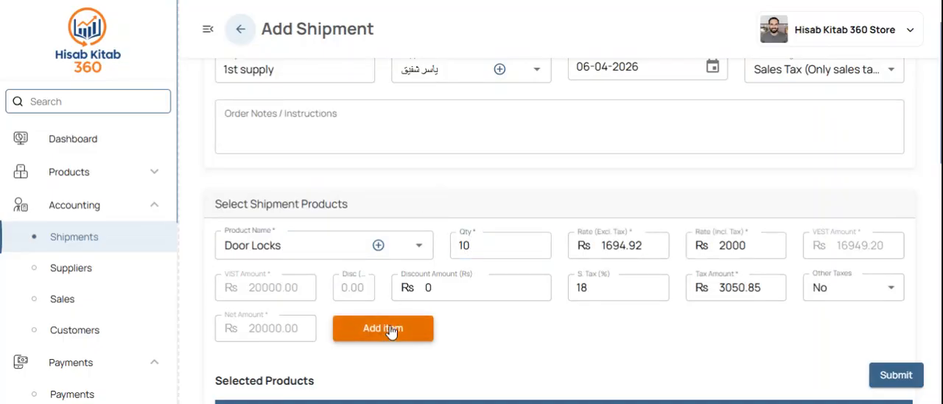
Step: Add Dining table sets to the shipment with a quantity of 100
left_click(310, 246)
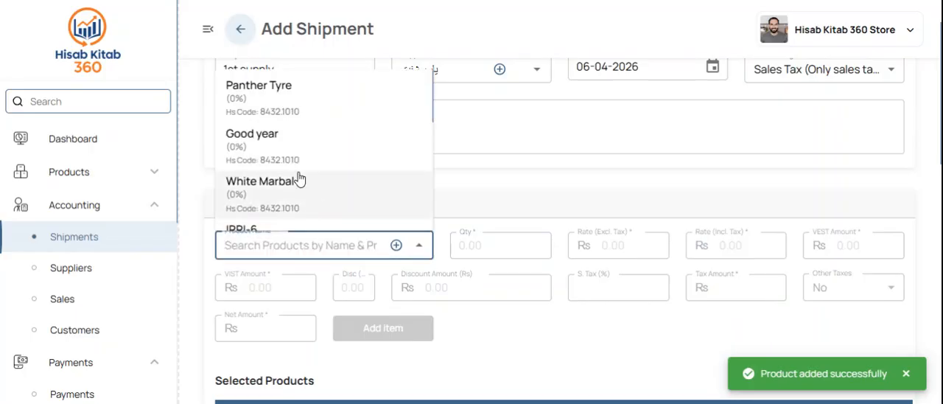
scroll(298, 180, "up", 2)
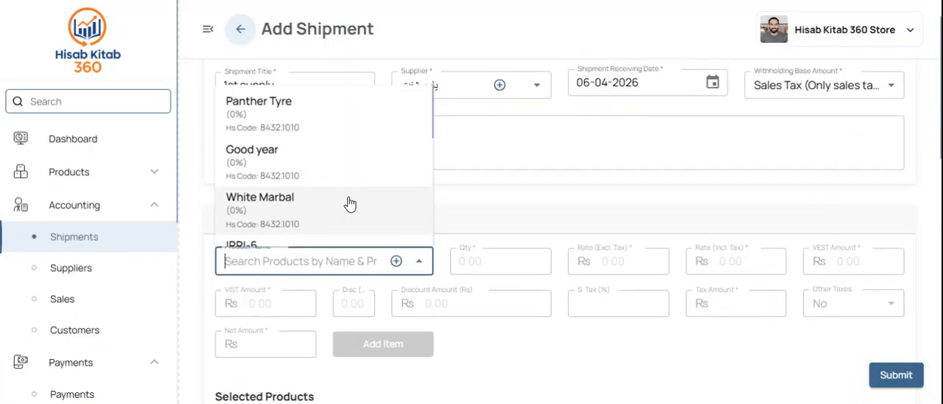
scroll(361, 203, "down", 3)
scroll(305, 198, "up", 2)
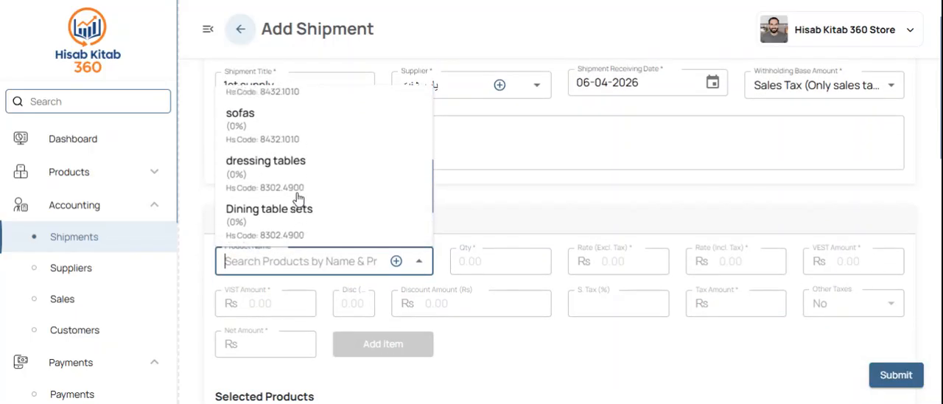
left_click(358, 232)
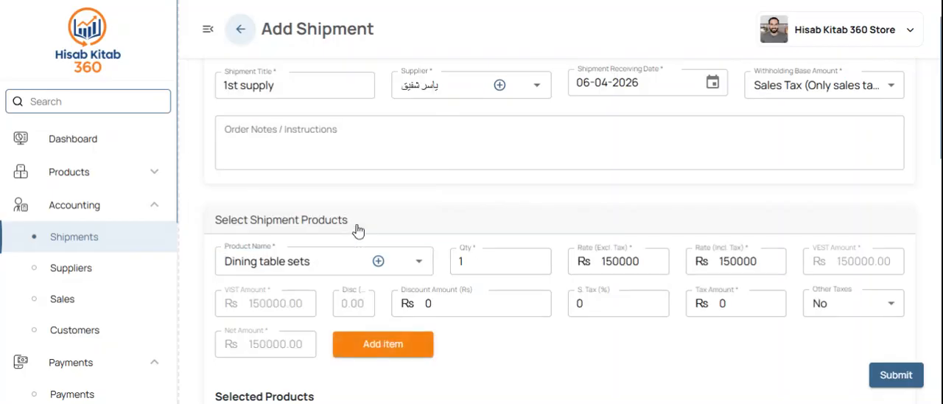
left_click(475, 262)
type("00")
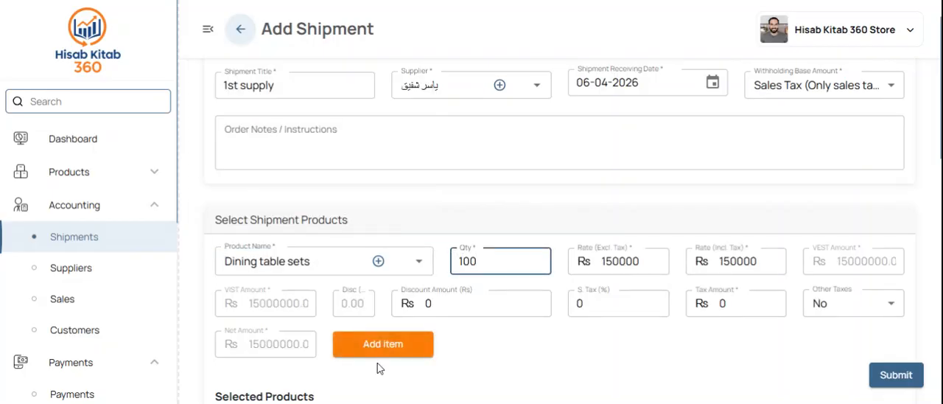
left_click(395, 343)
Step: Record a paid amount of Rs 100000 from the Purchase Account, keeping Cash as payment mode, and submit the shipment
scroll(670, 337, "down", 4)
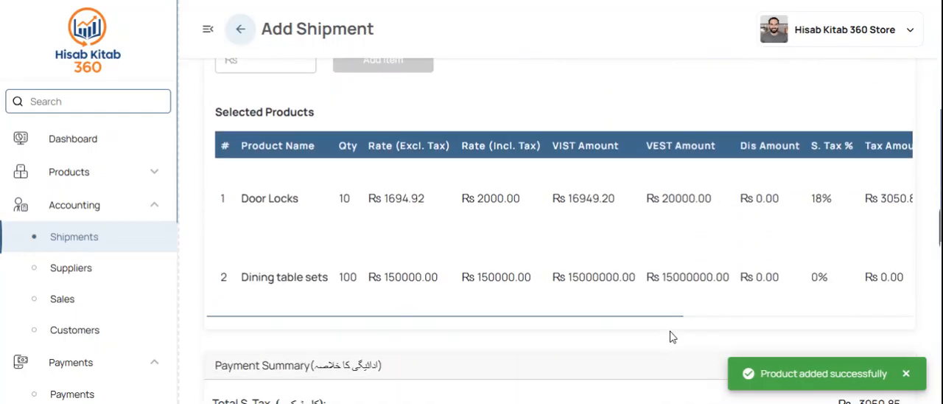
scroll(669, 337, "down", 6)
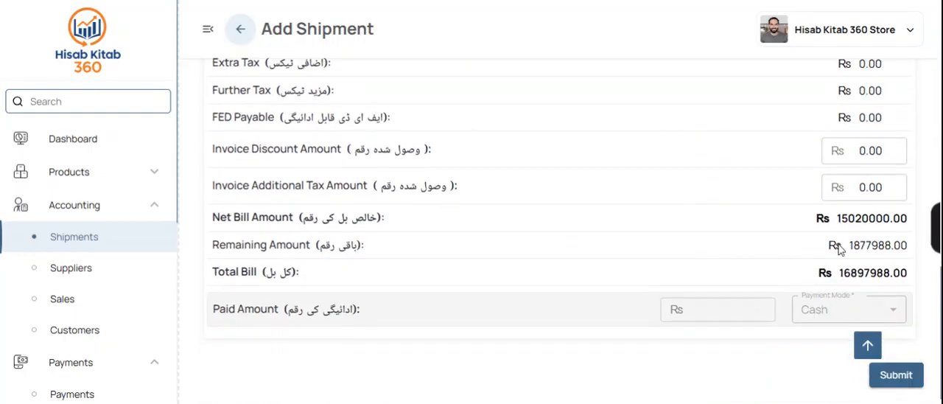
scroll(560, 203, "up", 5)
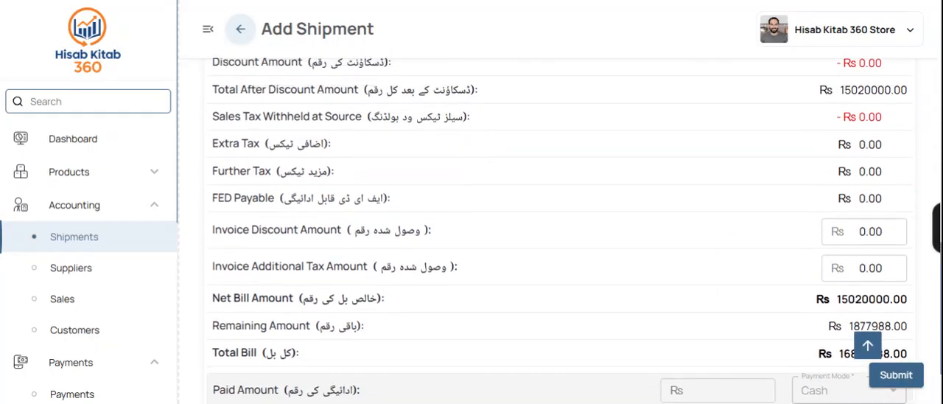
scroll(560, 203, "down", 4)
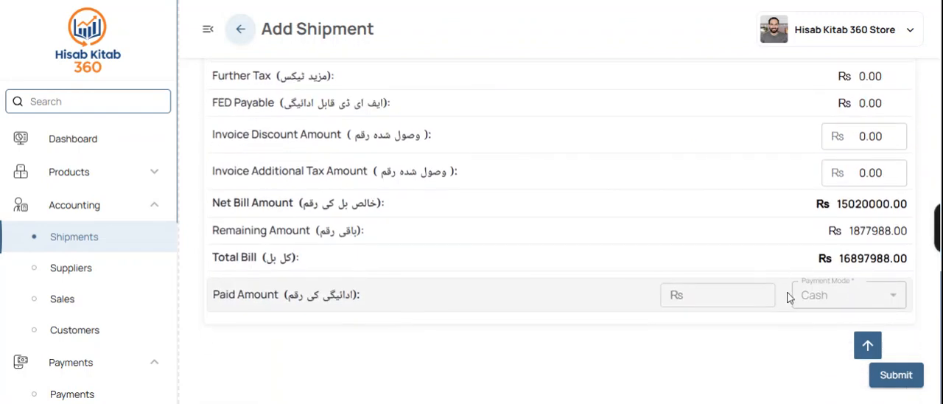
left_click(729, 295)
type("100000")
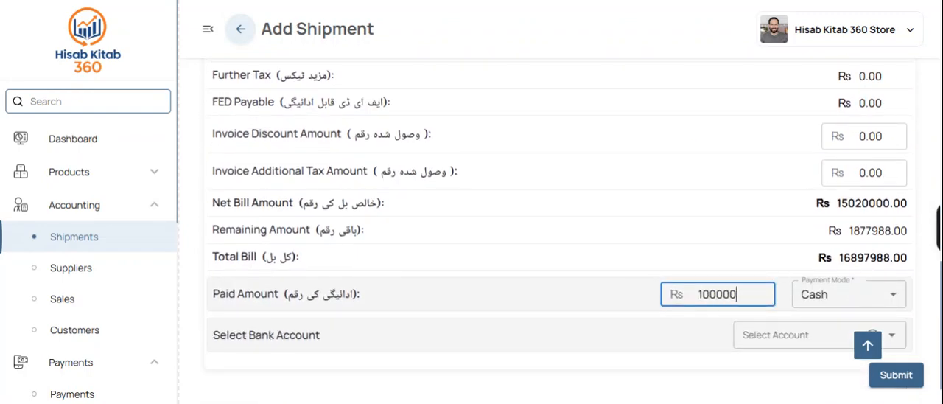
left_click(799, 335)
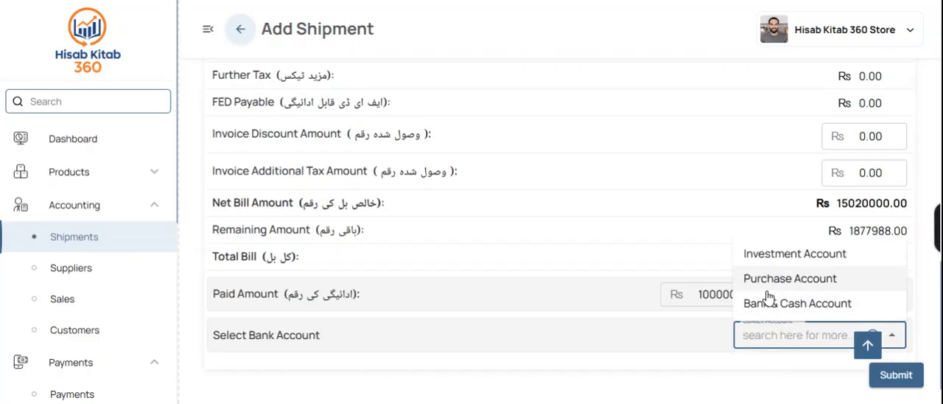
left_click(778, 278)
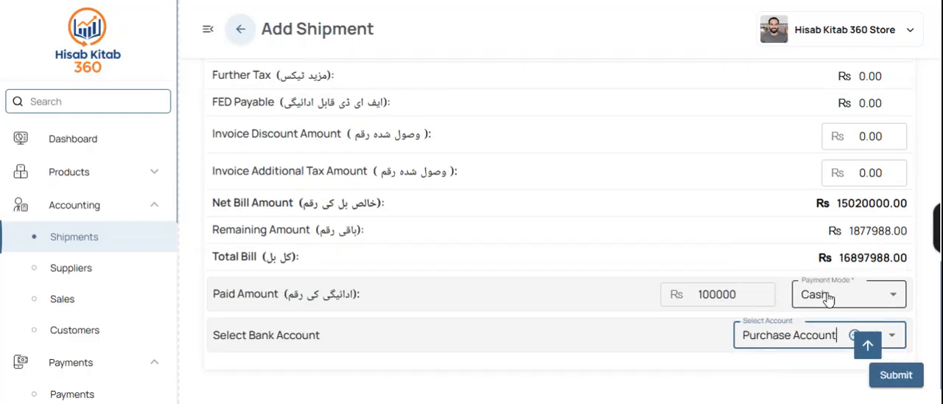
left_click(878, 375)
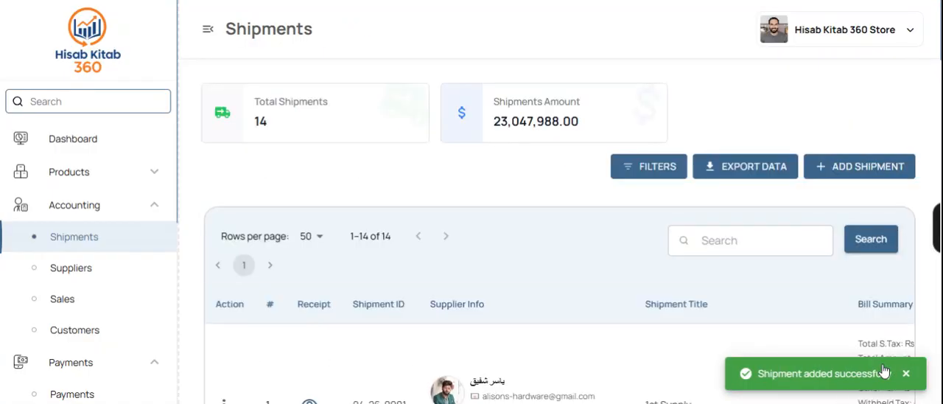
Step: Open the third listed supplier's details and review the payment totals and shipment history
left_click(103, 270)
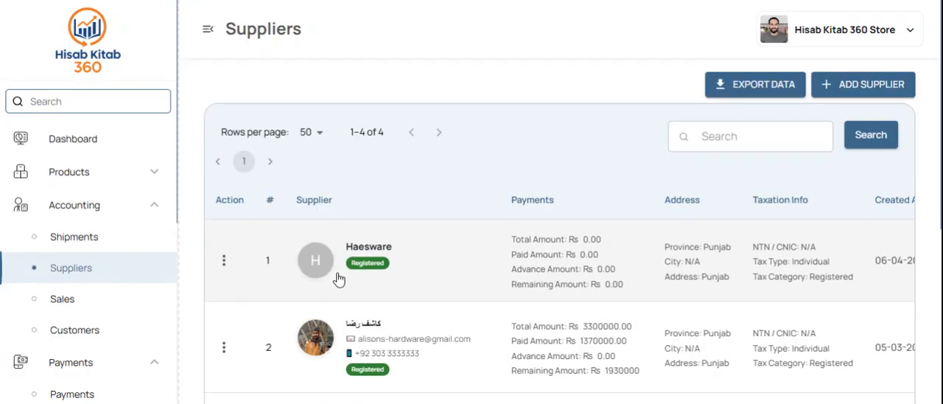
scroll(362, 306, "down", 5)
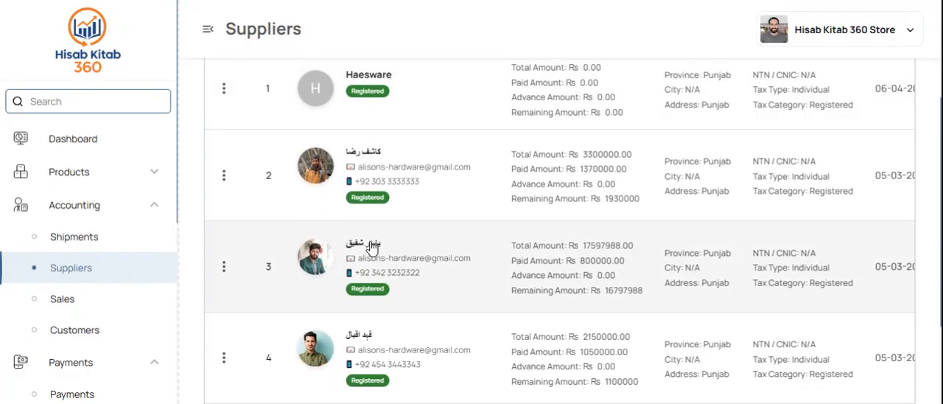
left_click(372, 249)
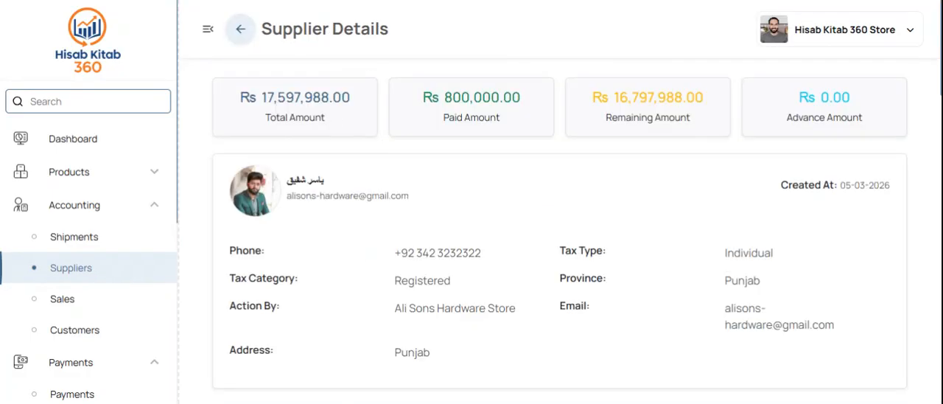
left_click_drag(330, 114, 230, 94)
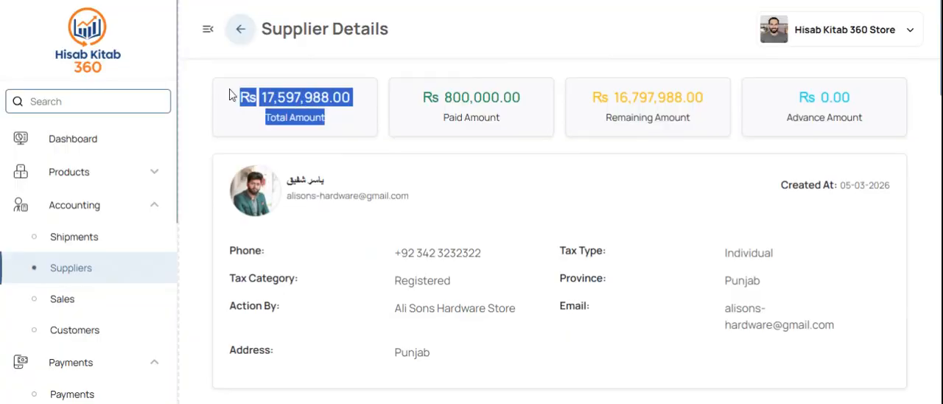
left_click(521, 124)
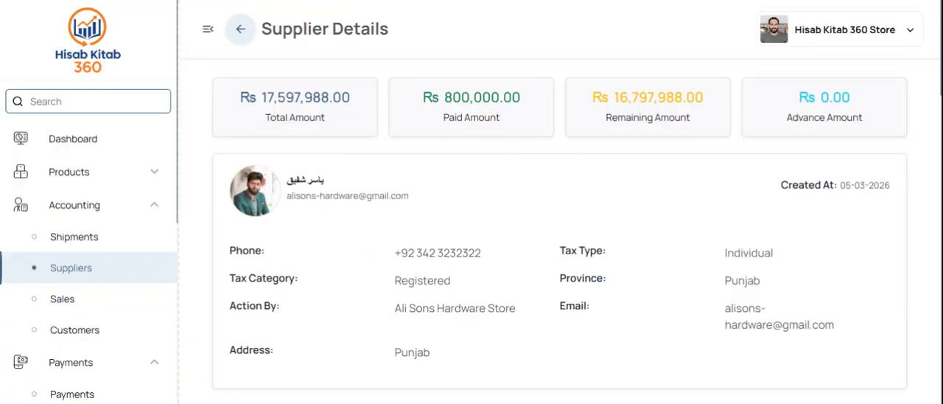
scroll(619, 227, "down", 5)
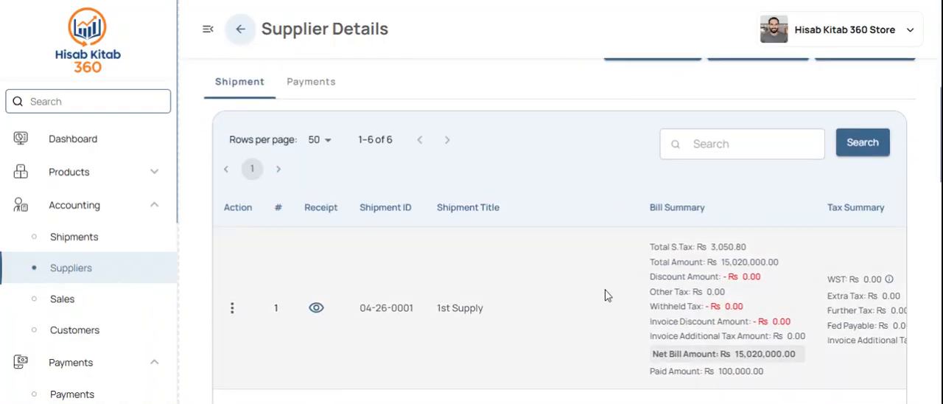
scroll(605, 295, "right", 6)
scroll(605, 295, "left", 6)
Step: Open the receipt of the 1st Supply shipment and review its products and bill amounts
left_click(318, 308)
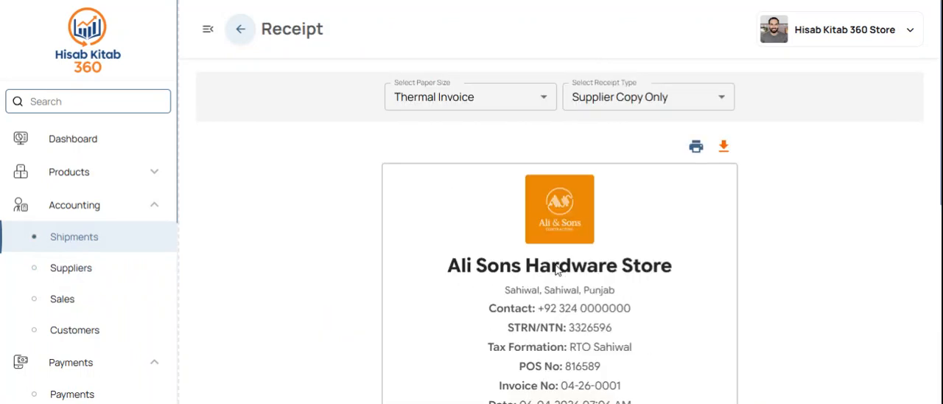
scroll(515, 280, "down", 4)
scroll(486, 291, "down", 3)
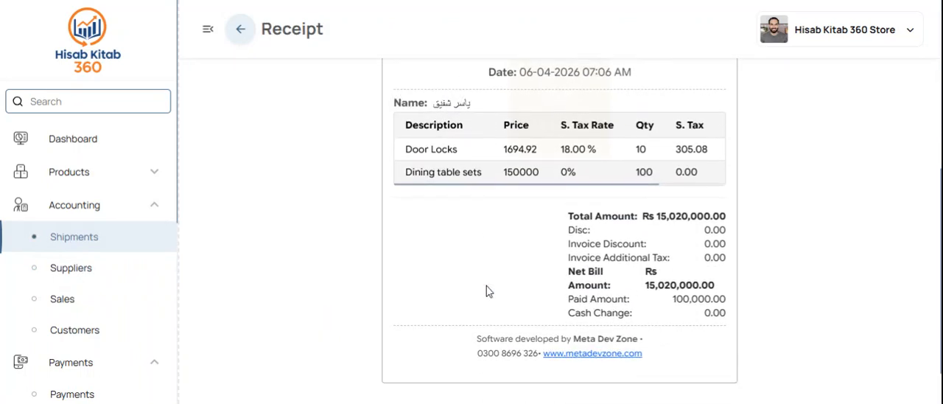
scroll(486, 291, "up", 5)
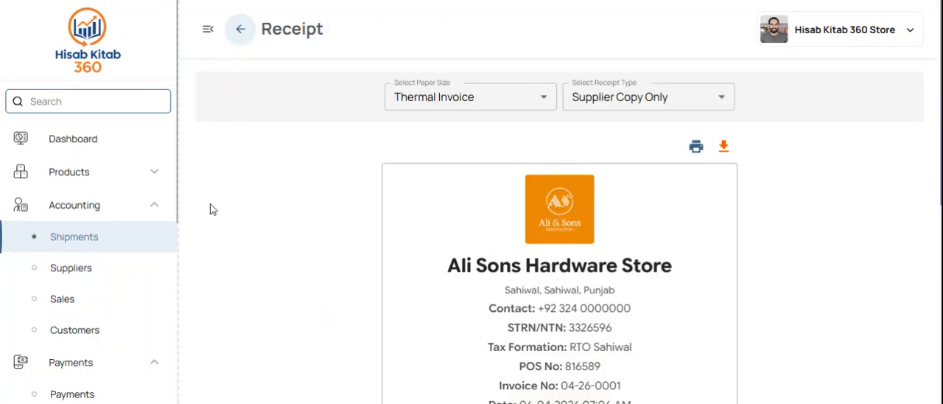
Step: Return to the suppliers list and open the second listed supplier's details down to the shipment history
left_click(117, 244)
left_click(162, 271)
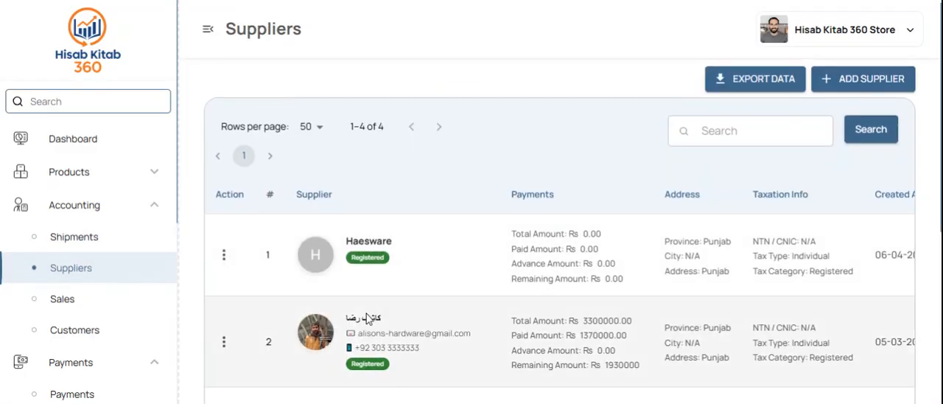
left_click(369, 328)
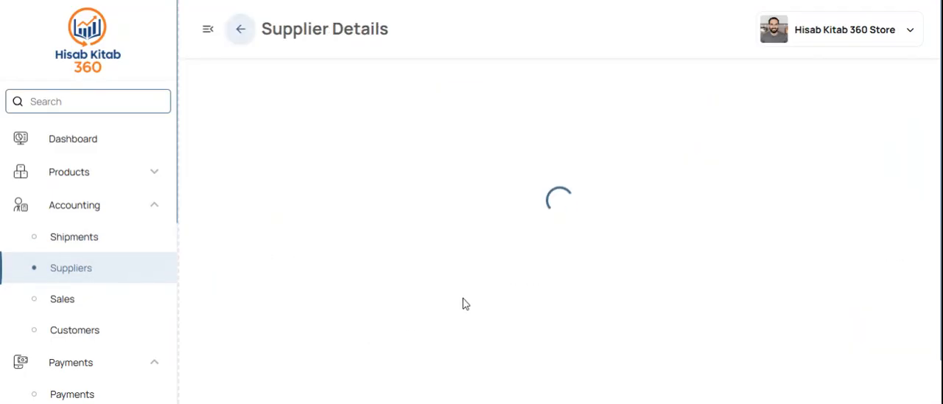
scroll(463, 303, "down", 3)
scroll(463, 302, "down", 3)
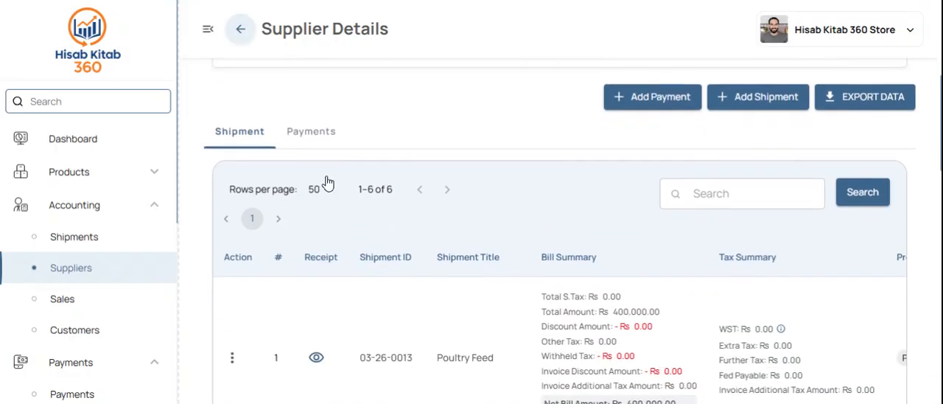
Step: Review this supplier's payment records, including the bank and cash accounts used
left_click(326, 131)
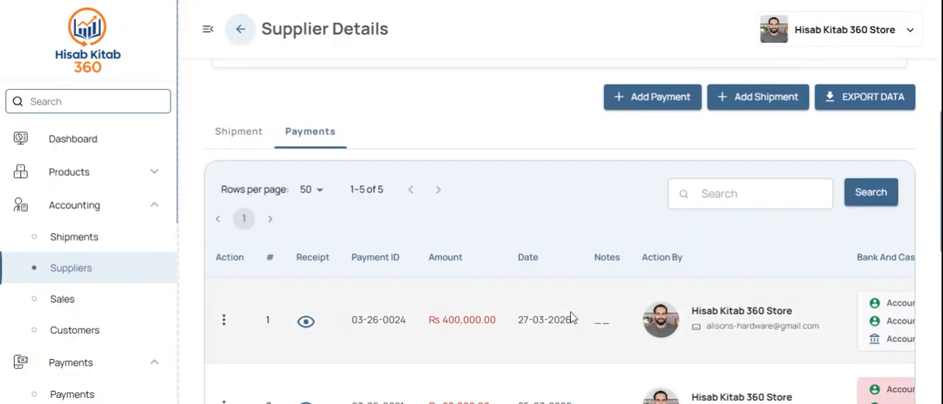
scroll(573, 315, "down", 1)
scroll(550, 288, "right", 3)
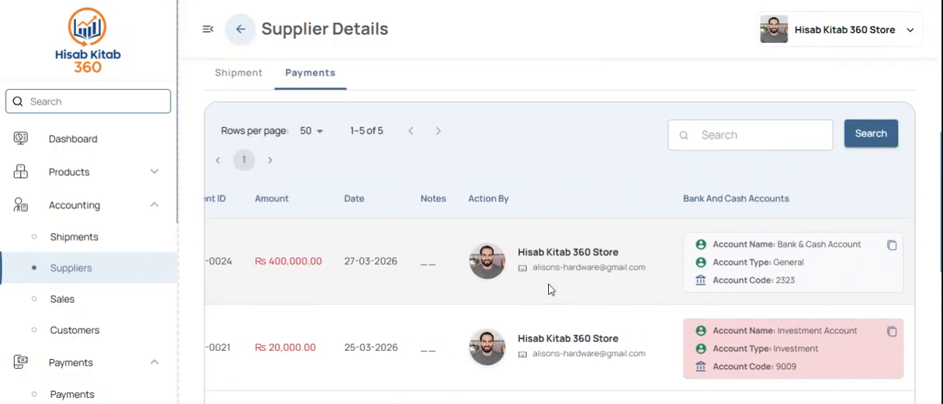
scroll(549, 288, "left", 3)
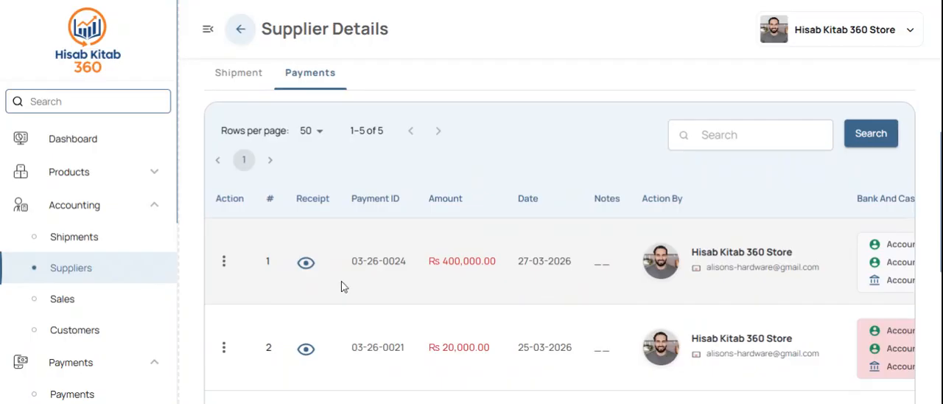
scroll(343, 285, "up", 5)
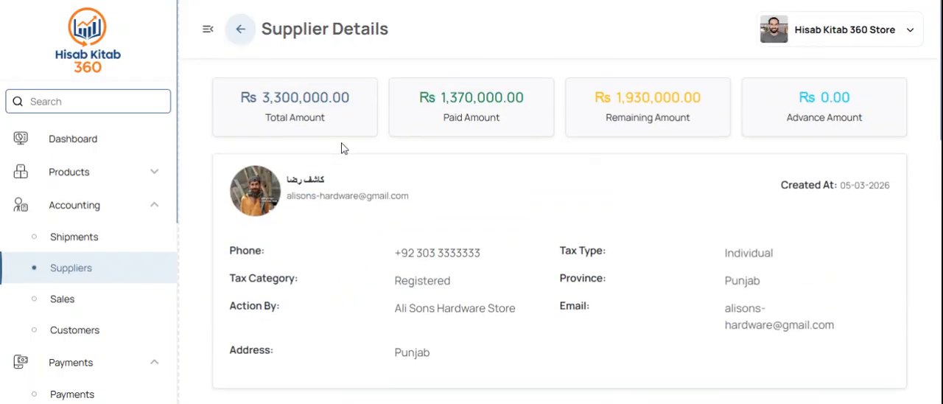
Step: Look through the customers list and open the sales list
left_click(104, 266)
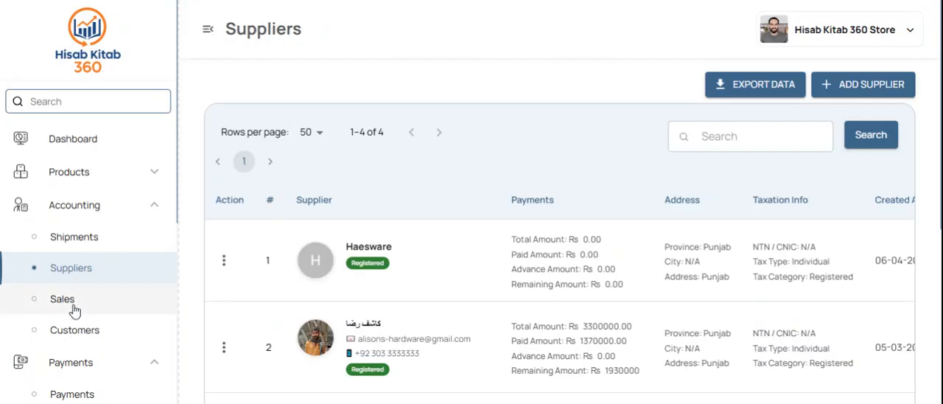
left_click(103, 331)
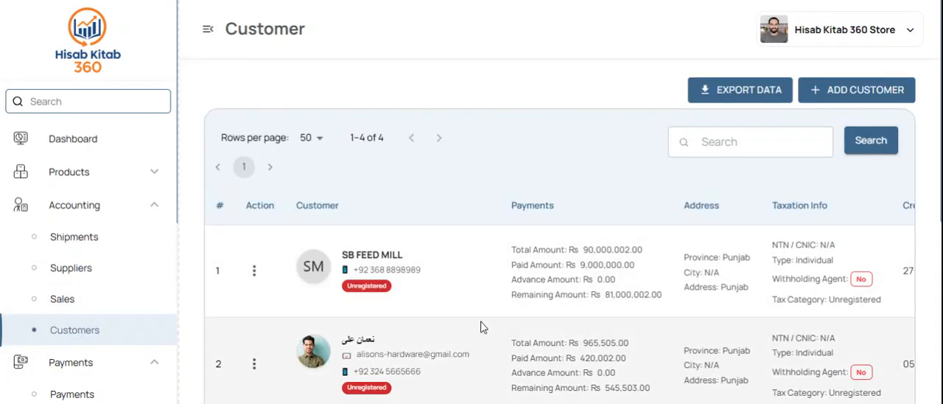
scroll(481, 327, "down", 3)
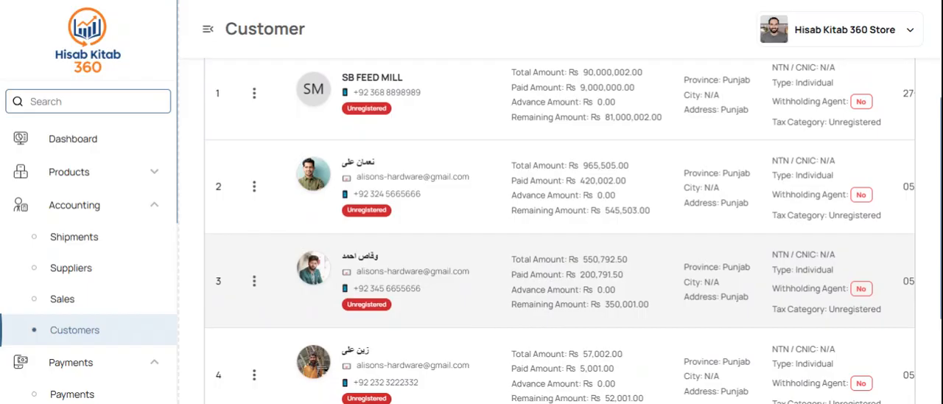
left_click(57, 298)
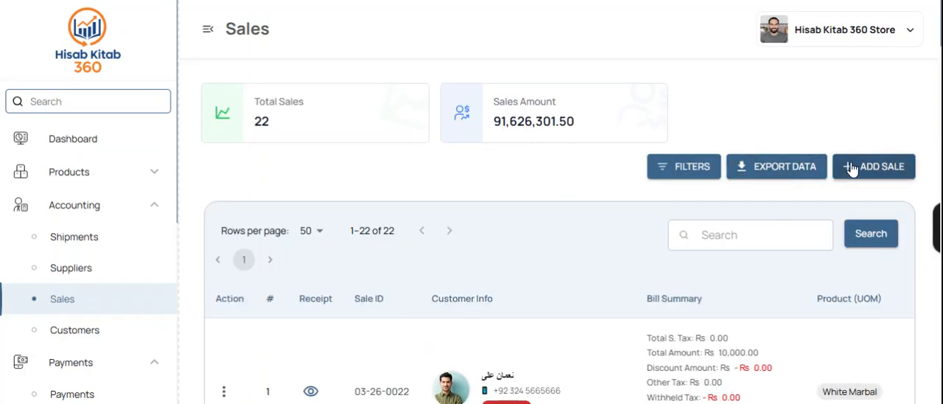
Step: Start a new sale, add a customer with a name and phone number, and select that customer for the sale
left_click(850, 168)
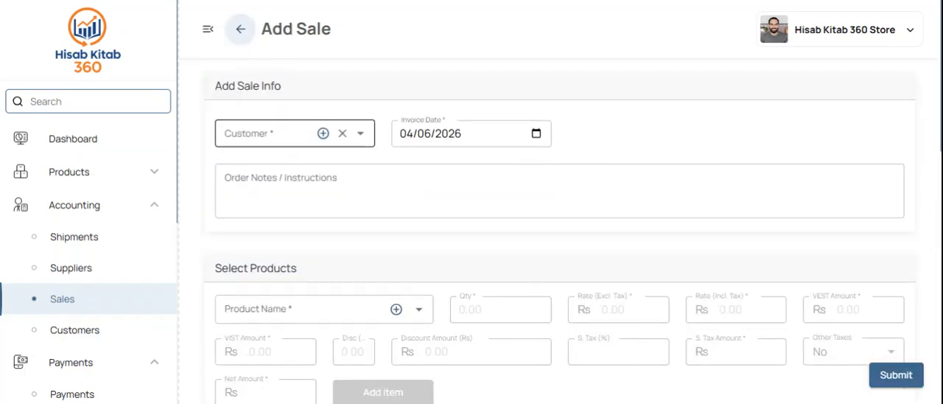
left_click(323, 134)
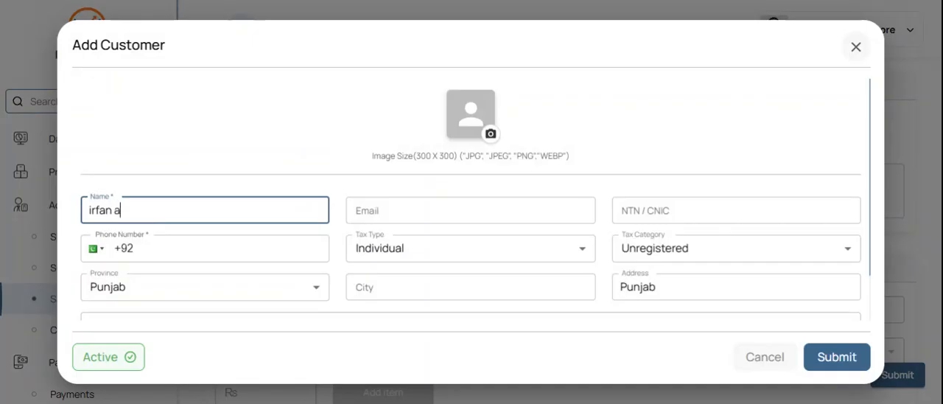
left_click(134, 248)
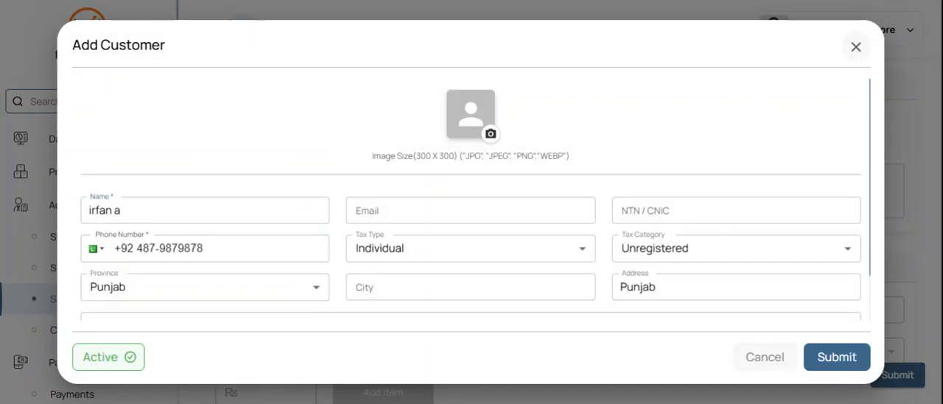
left_click(833, 360)
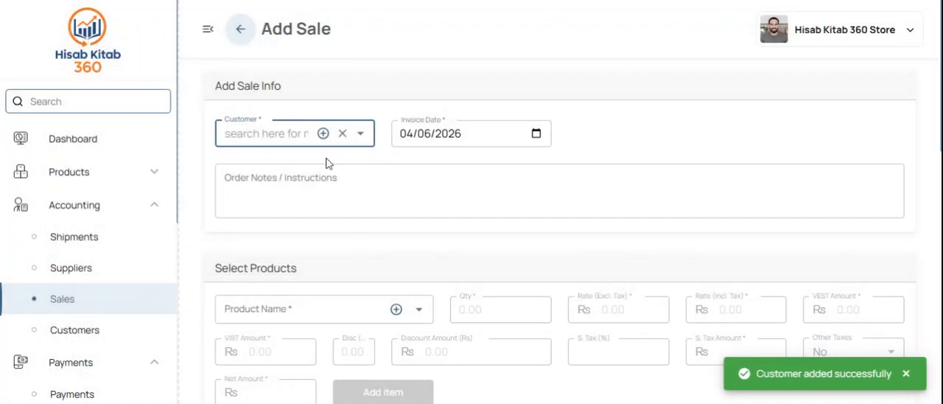
left_click(280, 180)
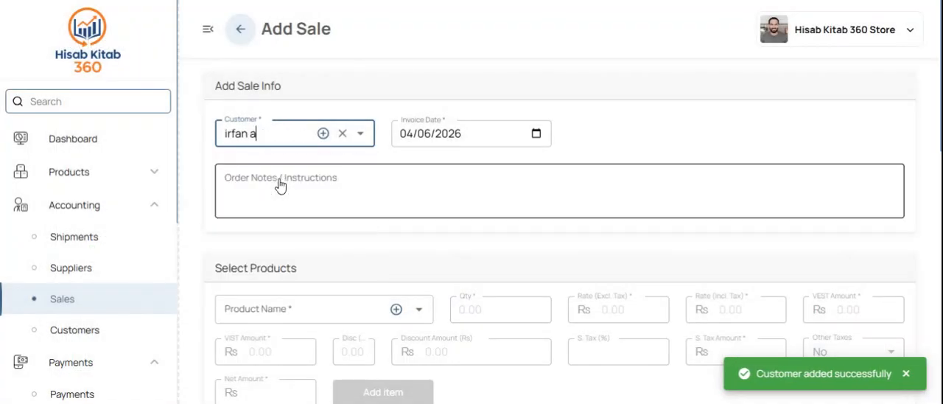
Step: Add the Door Locks product to the sale with quantity 10 and a tax-inclusive rate of Rs 2500
scroll(312, 212, "down", 2)
left_click(313, 234)
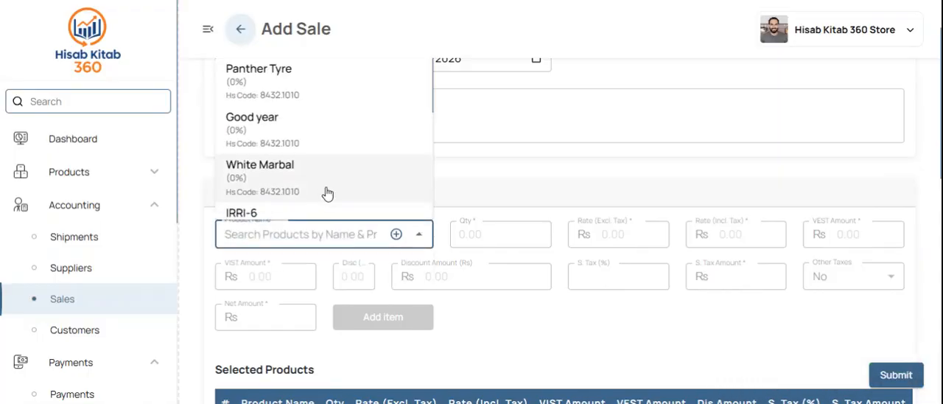
scroll(327, 193, "down", 3)
left_click(270, 144)
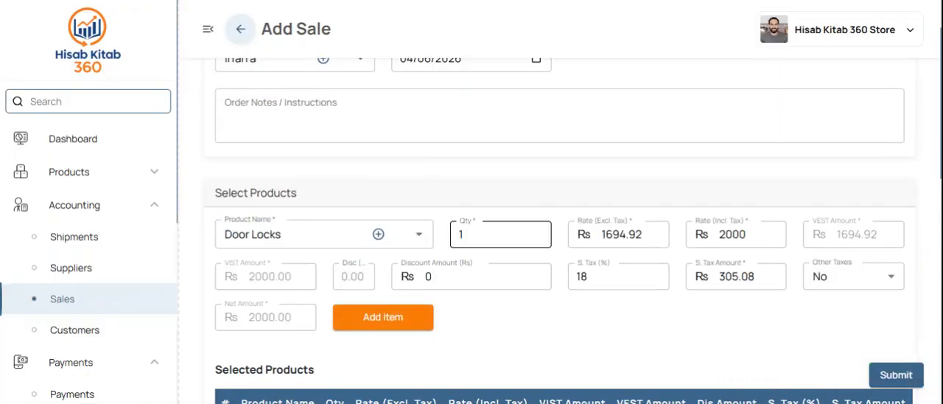
left_click(482, 235)
type("0")
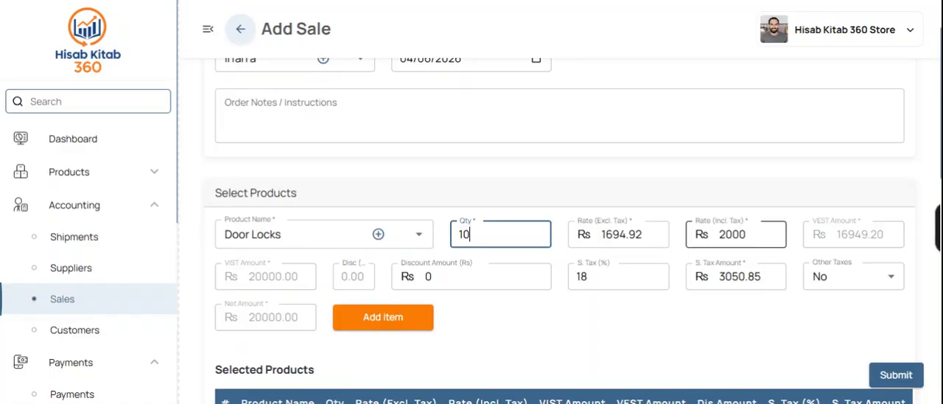
double_click(733, 235)
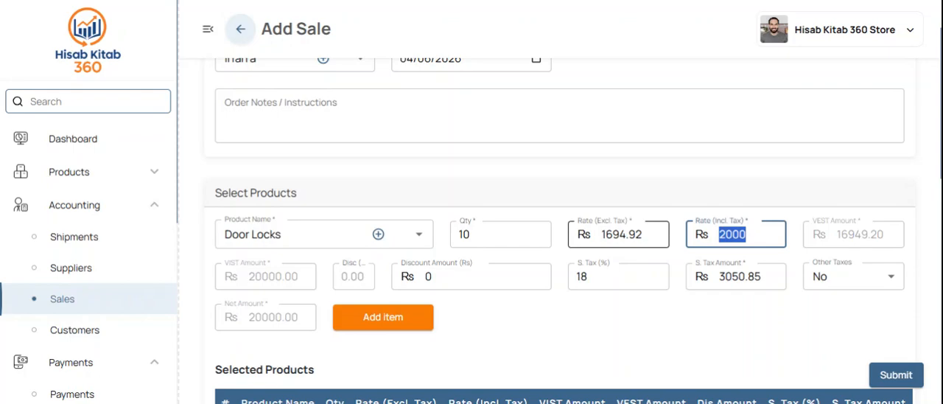
type("25000")
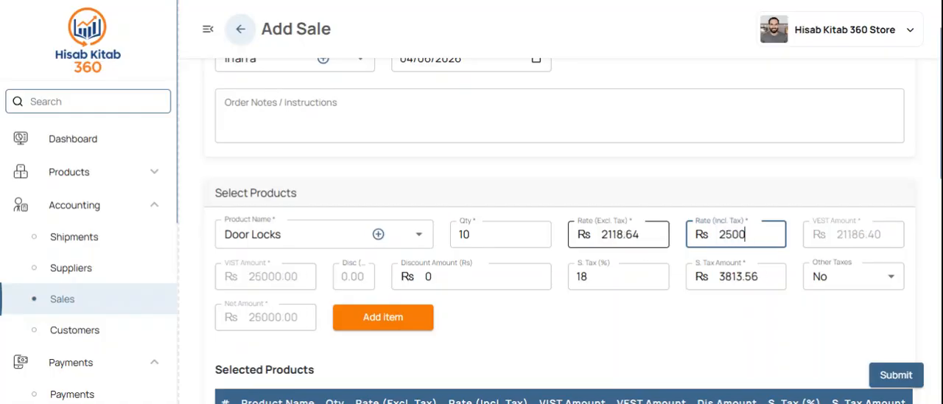
left_click(391, 320)
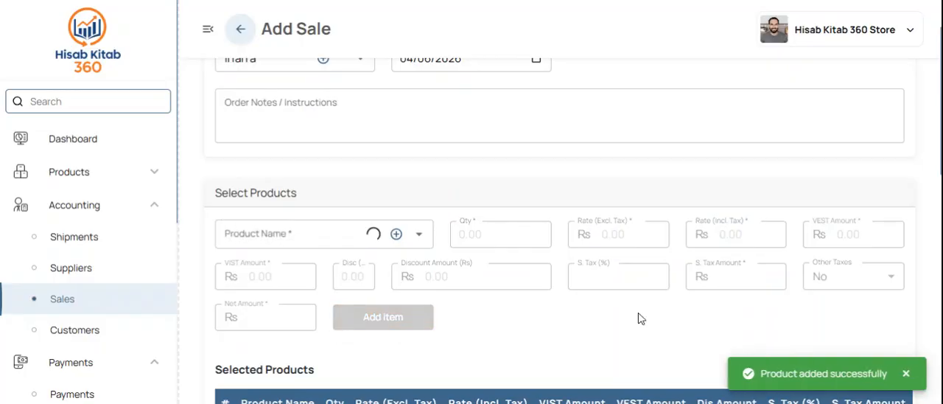
Step: Record a received amount of Rs 2500 in cash to the Bank & Cash Account and submit the sale
scroll(638, 316, "down", 8)
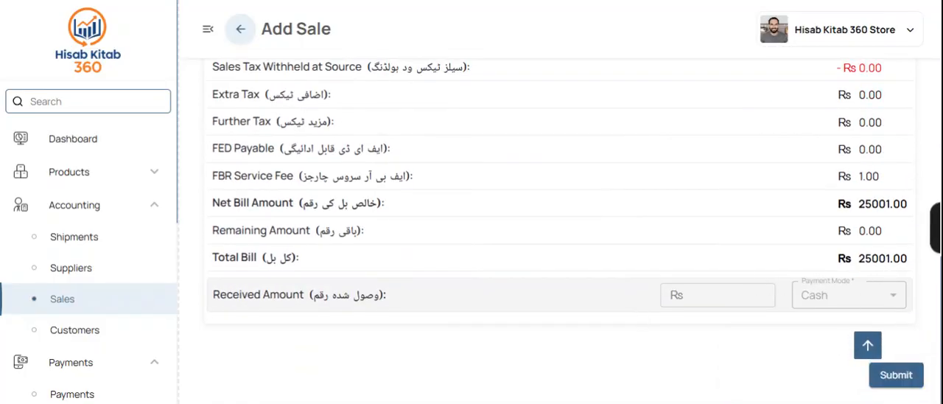
left_click(719, 292)
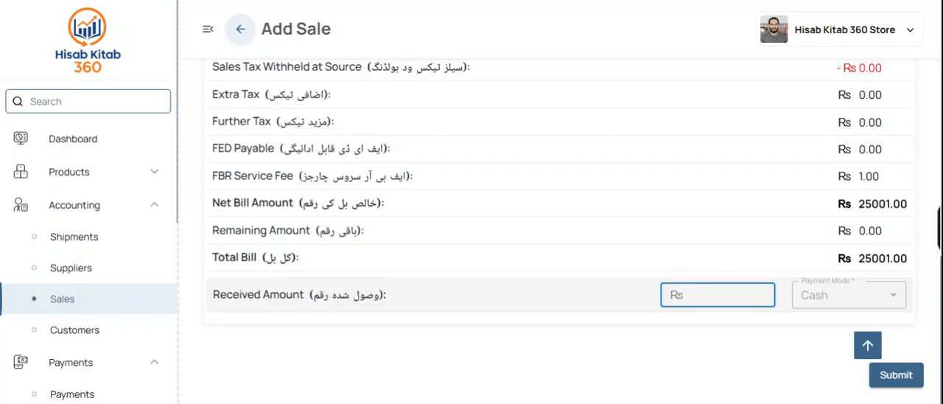
type("2500")
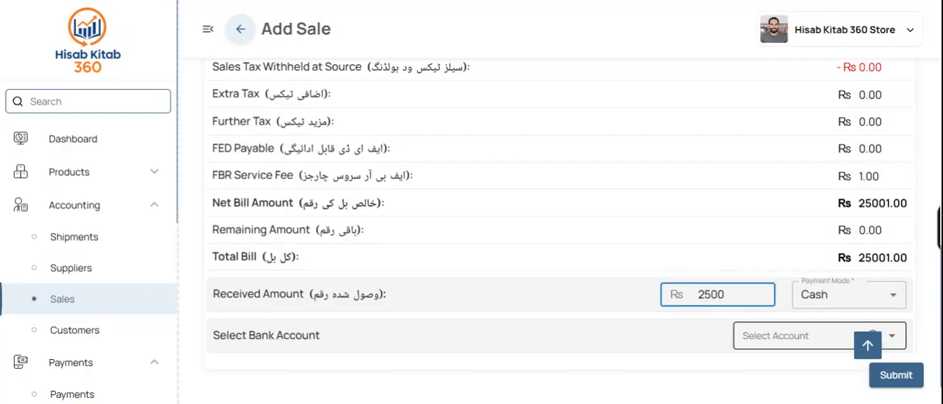
left_click(759, 335)
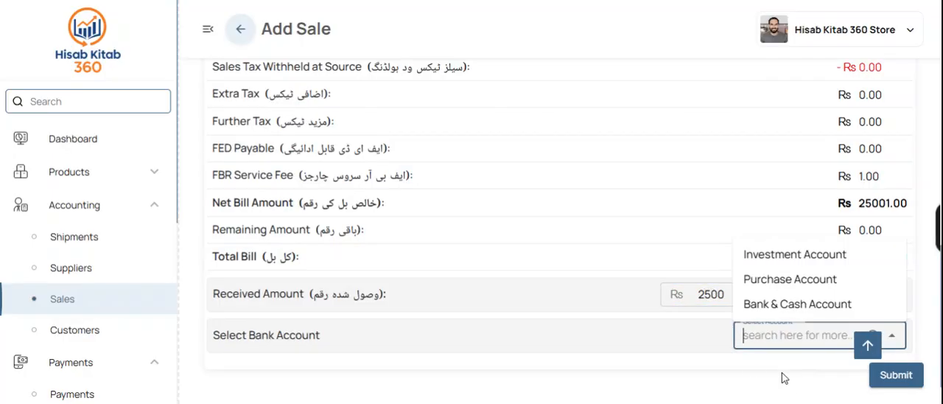
left_click(782, 305)
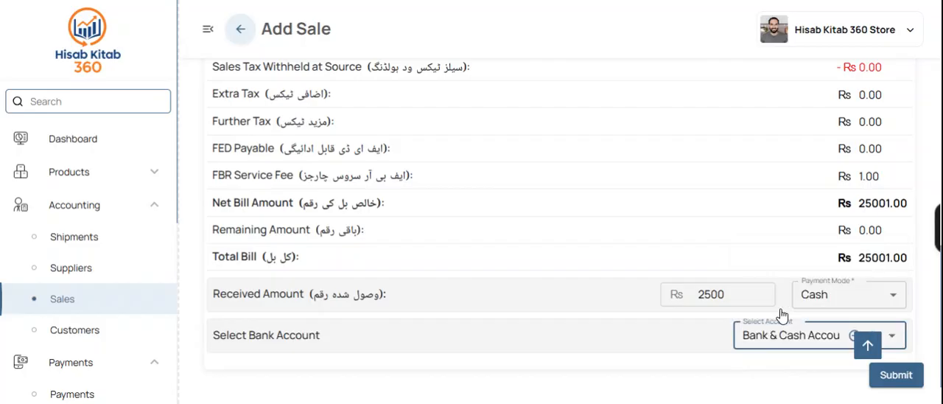
left_click(895, 376)
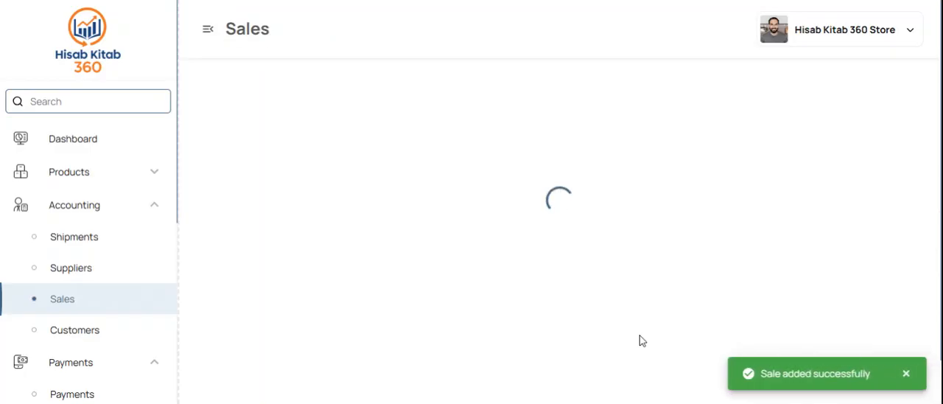
Step: Open the receipt of the newest sale and review its store details, product line and received amount
scroll(462, 325, "down", 1)
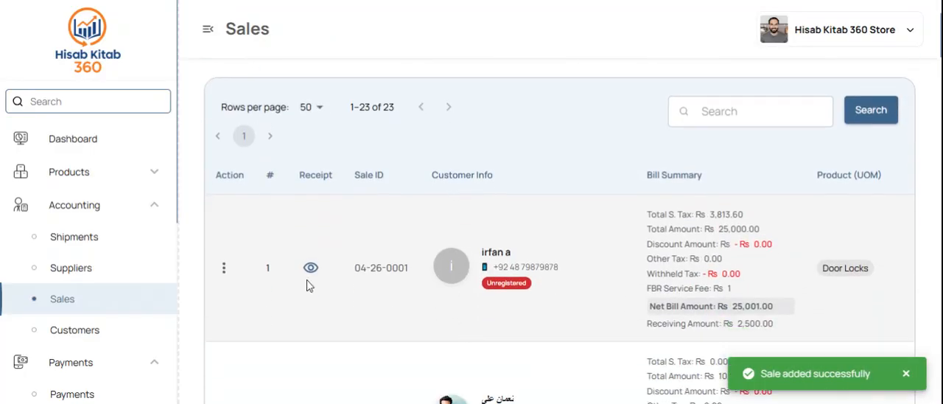
left_click(310, 272)
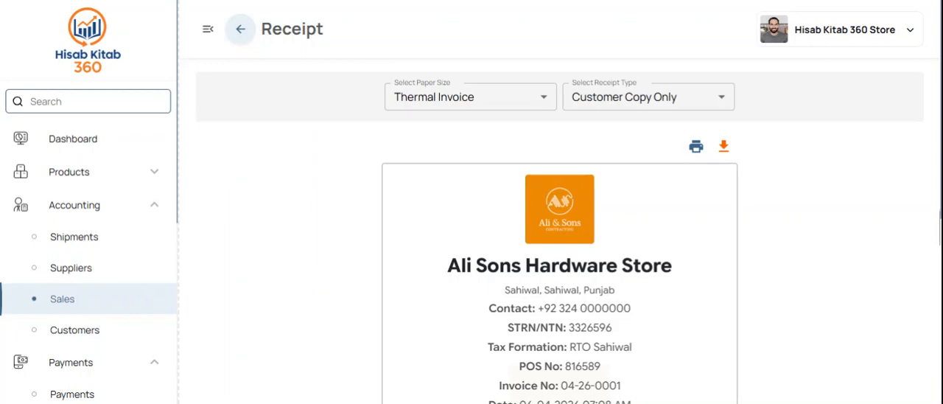
left_click_drag(522, 265, 654, 265)
scroll(619, 331, "down", 1)
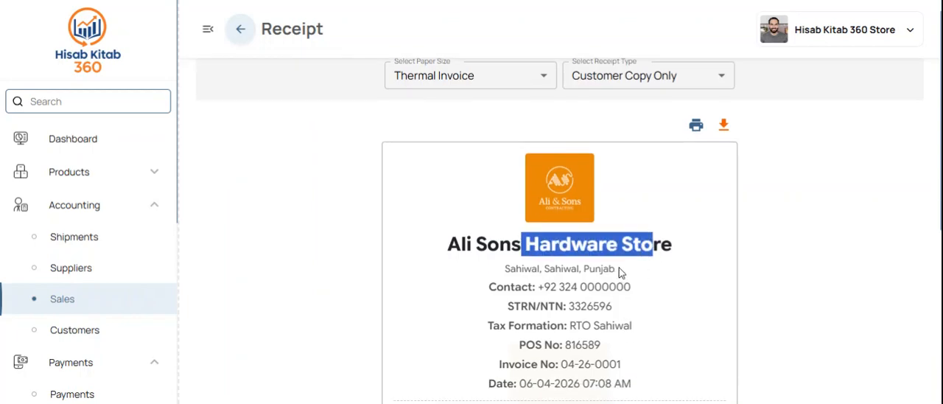
left_click_drag(489, 287, 640, 287)
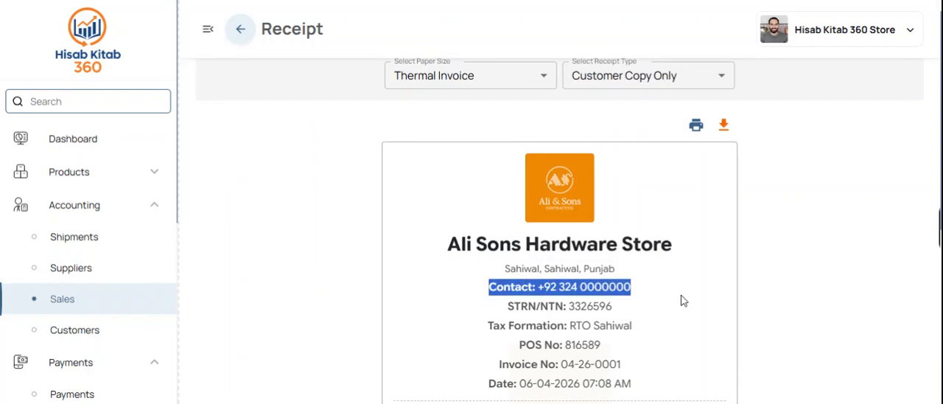
scroll(682, 299, "down", 3)
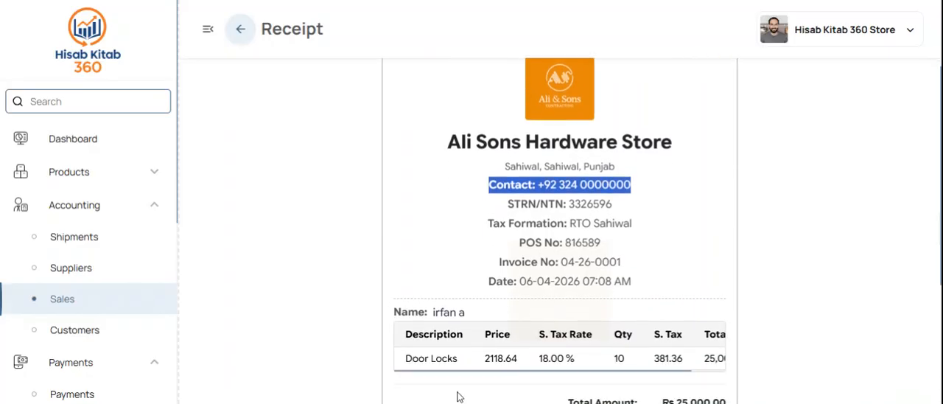
left_click_drag(463, 365, 364, 362)
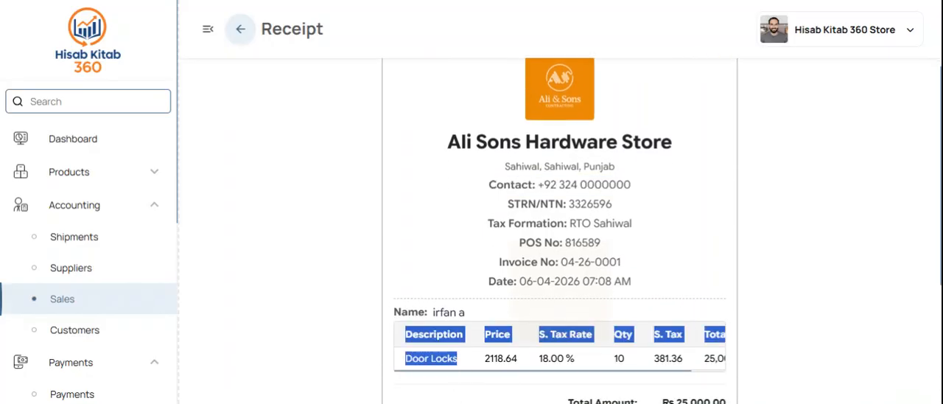
left_click(531, 341)
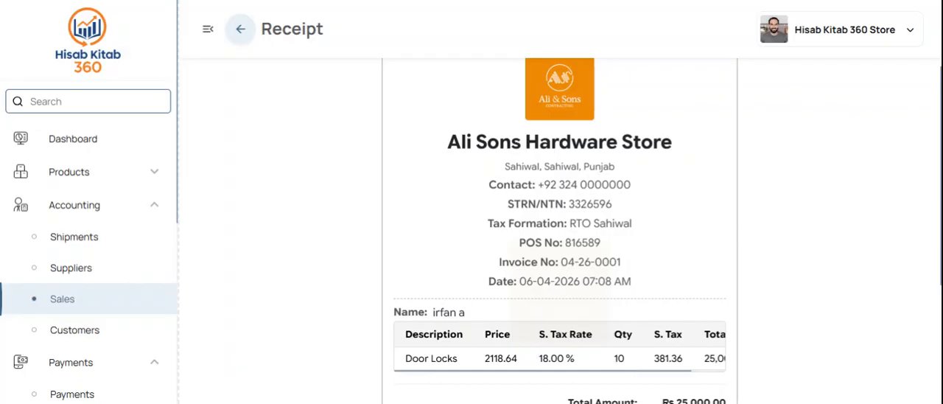
scroll(640, 358, "down", 6)
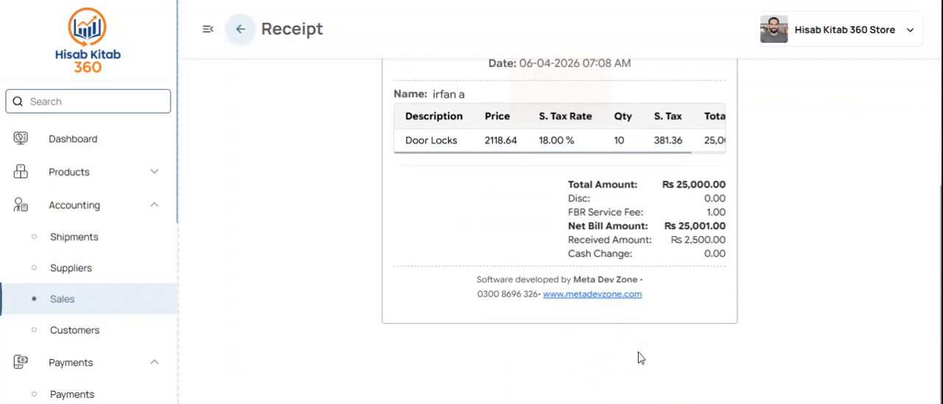
triple_click(713, 239)
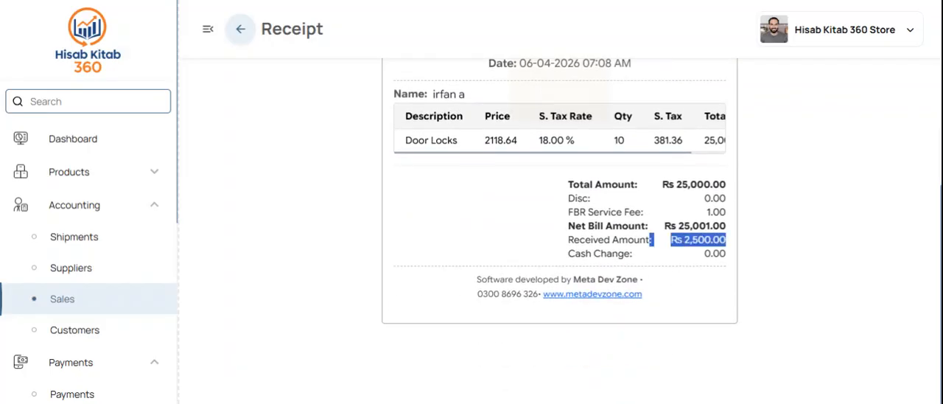
Step: Download the sale receipt and send it to print
scroll(680, 151, "up", 8)
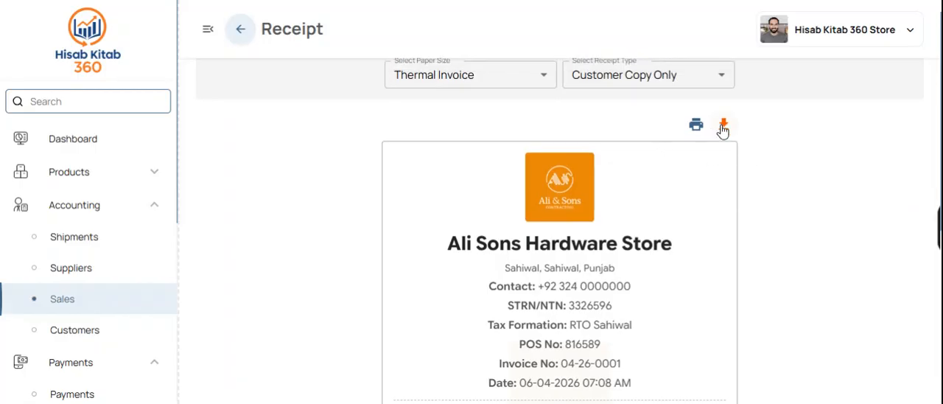
left_click(723, 127)
left_click(696, 128)
Step: Open the new customer's details and review the total, paid and remaining amounts and the sale record
left_click(86, 329)
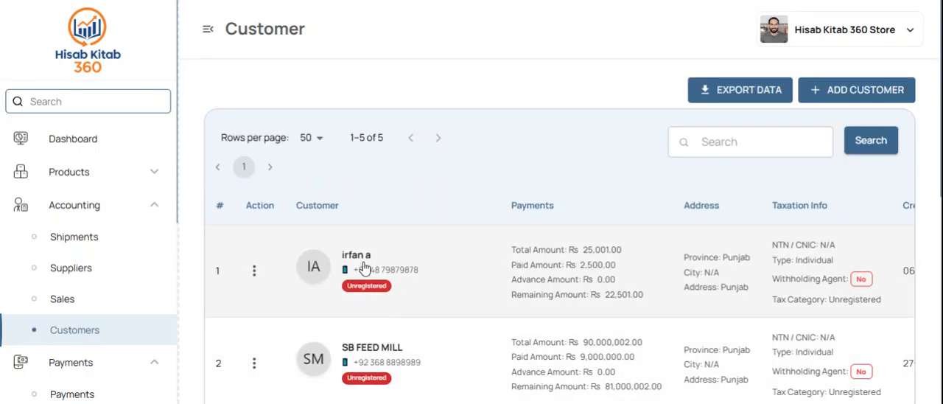
left_click(363, 267)
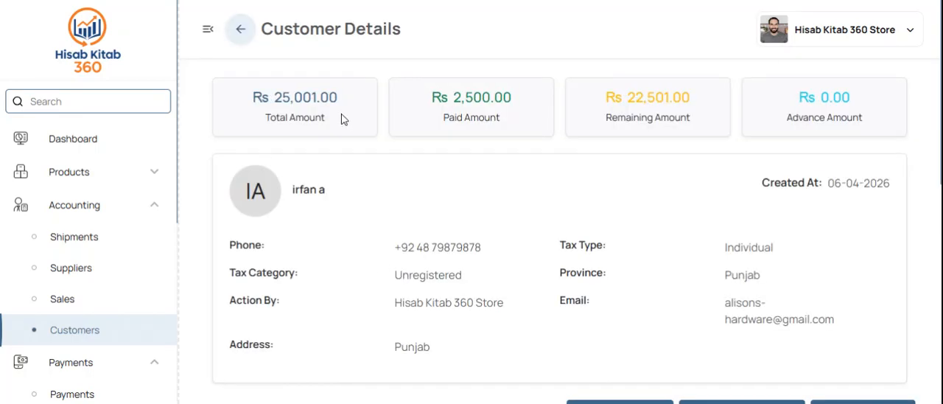
left_click_drag(341, 115, 273, 96)
left_click_drag(453, 98, 514, 98)
double_click(659, 97)
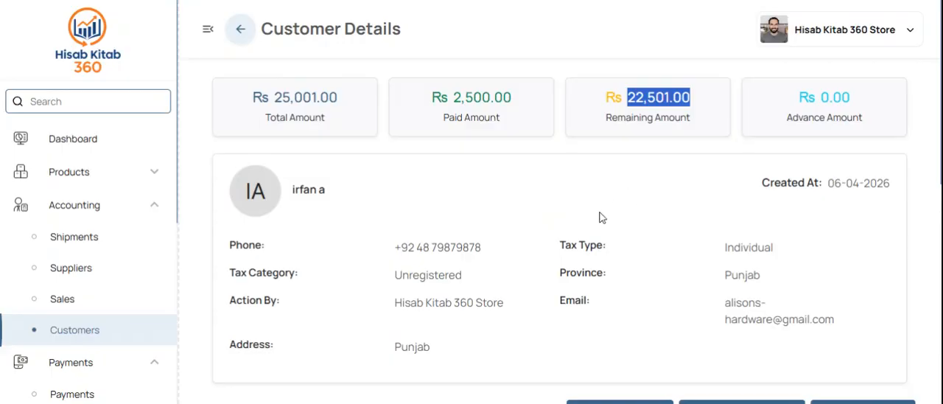
scroll(599, 217, "down", 10)
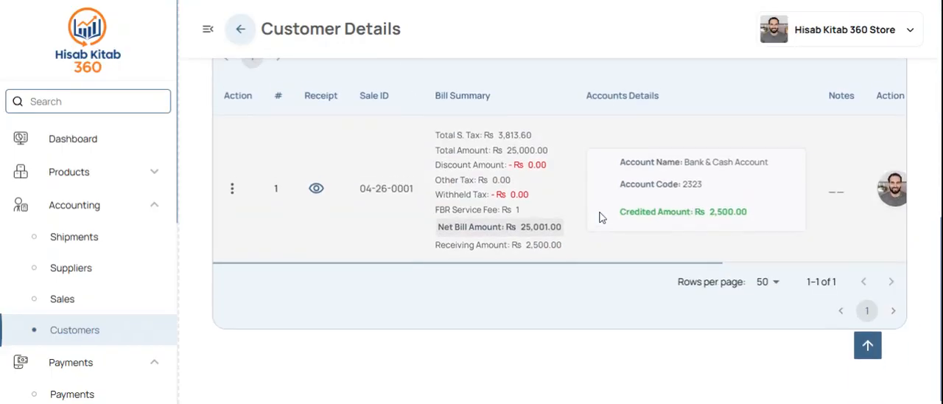
scroll(636, 206, "right", 3)
scroll(699, 196, "left", 3)
scroll(532, 222, "up", 10)
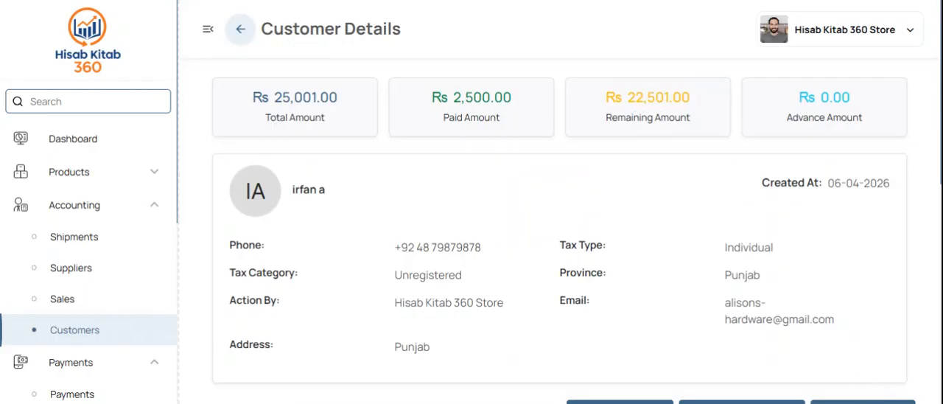
Step: Return to the customers list, collapse the accounting section and open the payments list
left_click(81, 330)
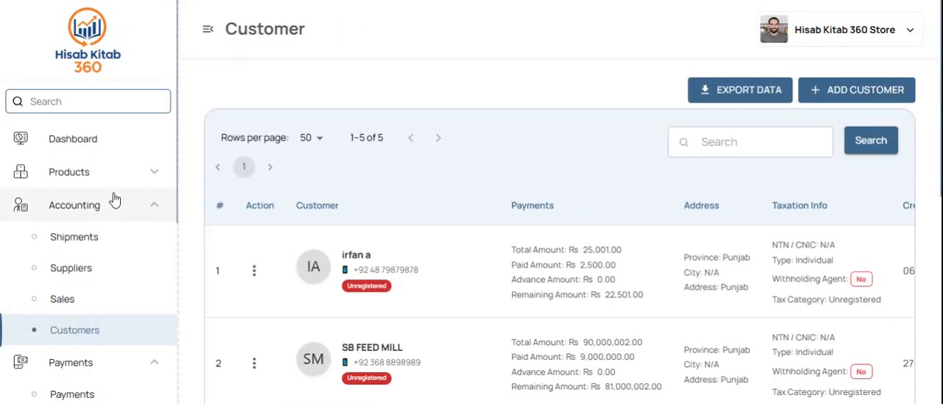
left_click(97, 208)
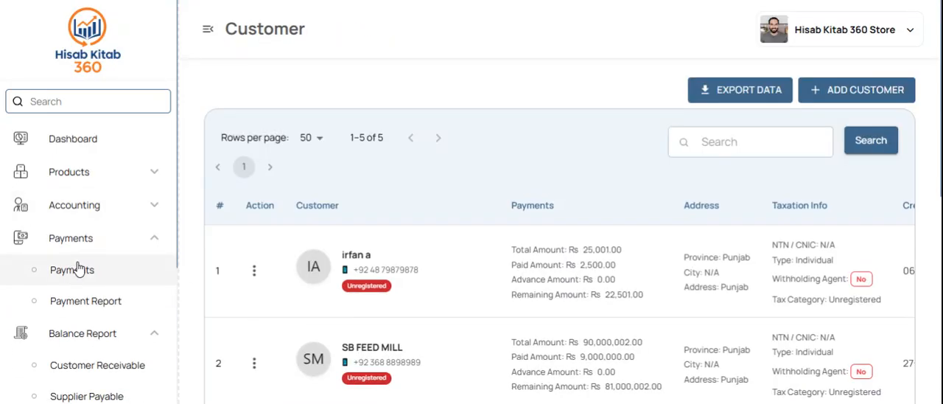
left_click(77, 270)
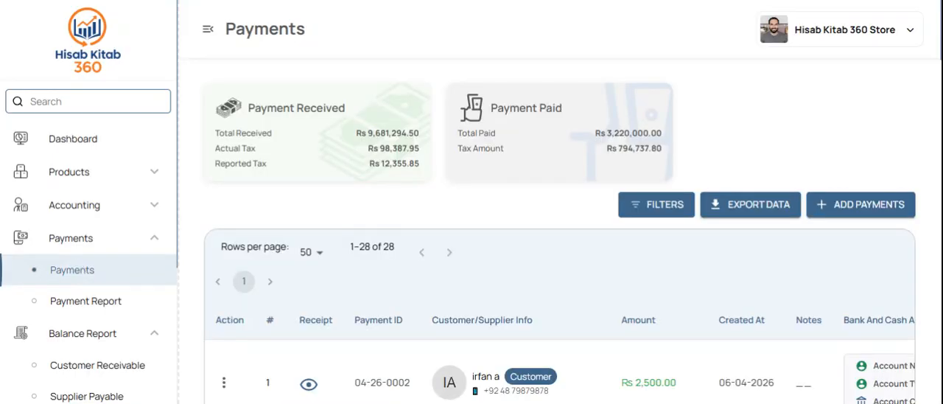
Step: Start a new customer payment, select the newly added customer and check their total remaining amount
scroll(524, 272, "down", 1)
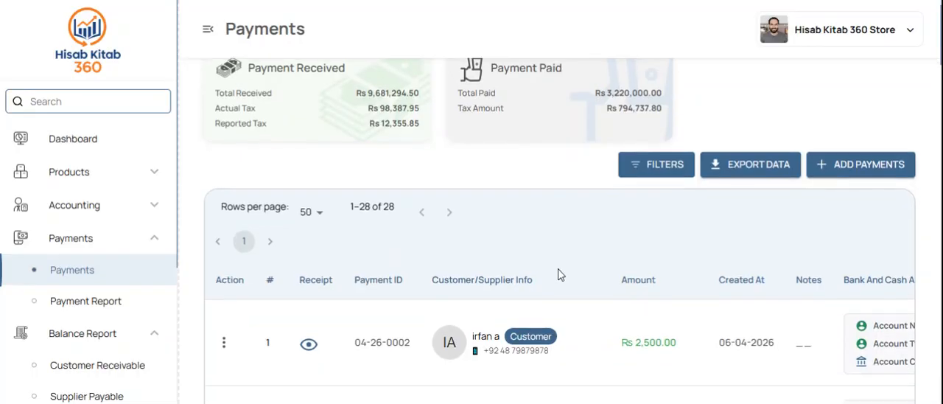
left_click(861, 165)
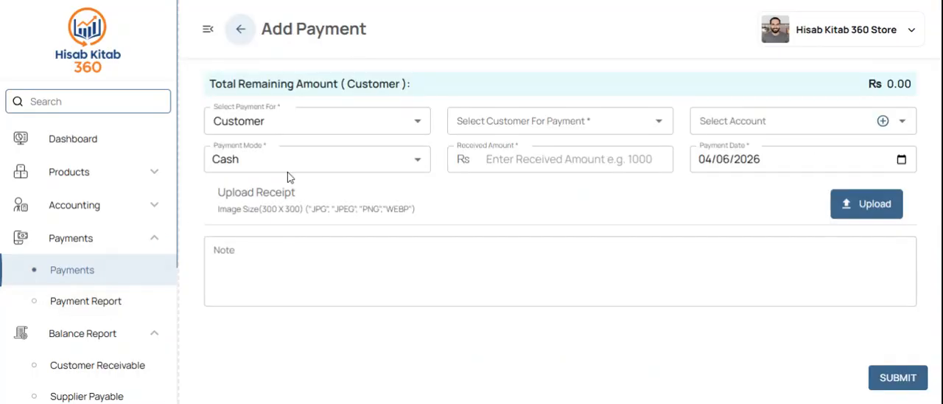
left_click(312, 131)
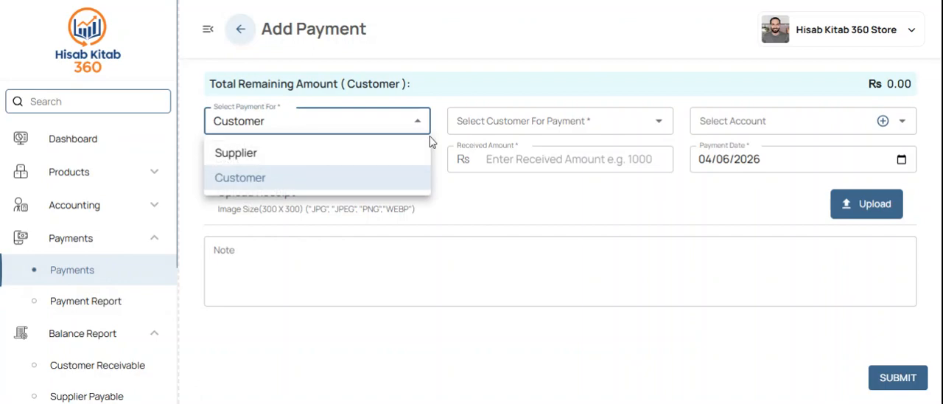
left_click(453, 138)
left_click(495, 127)
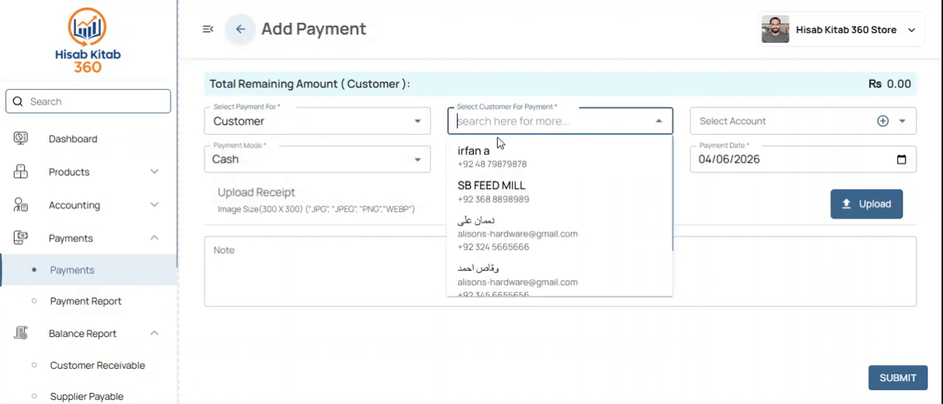
left_click(484, 157)
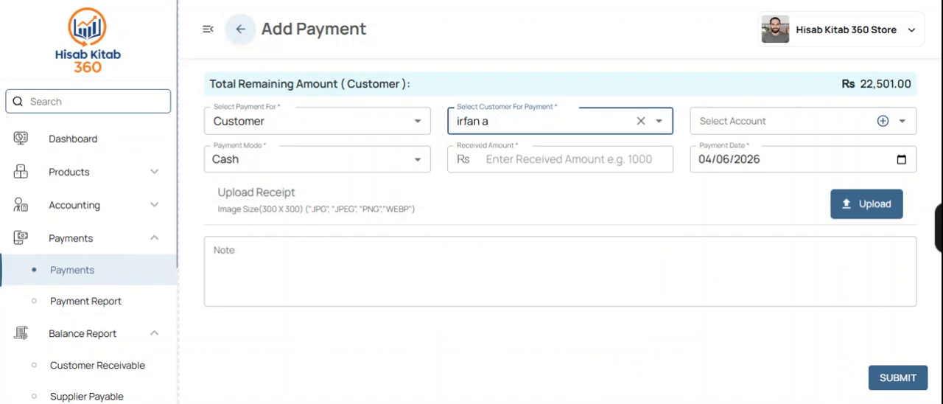
left_click_drag(890, 83, 823, 98)
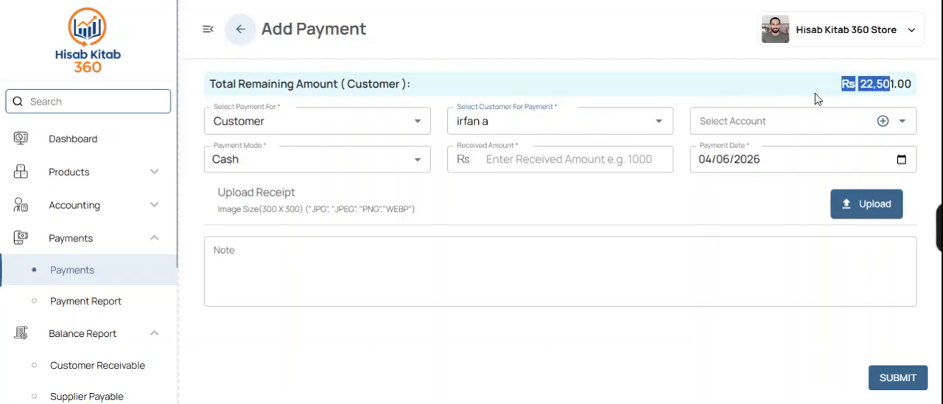
left_click(716, 97)
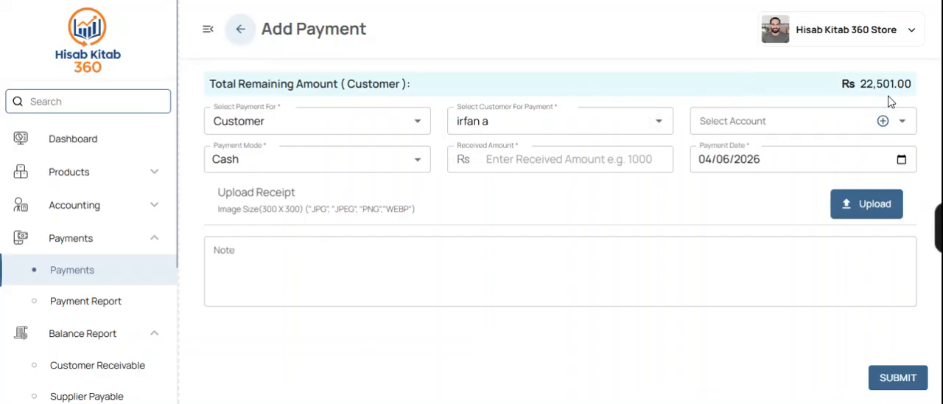
Step: Enter a received amount of 22501 for the customer's cash payment and submit it
left_click(561, 159)
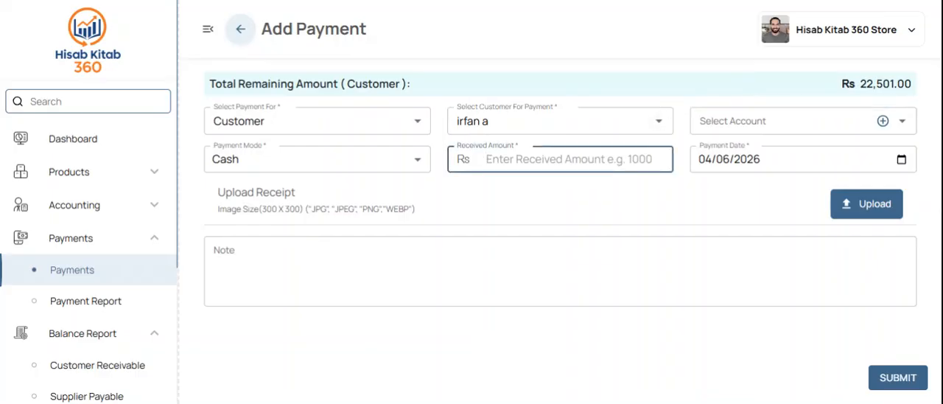
type("22501")
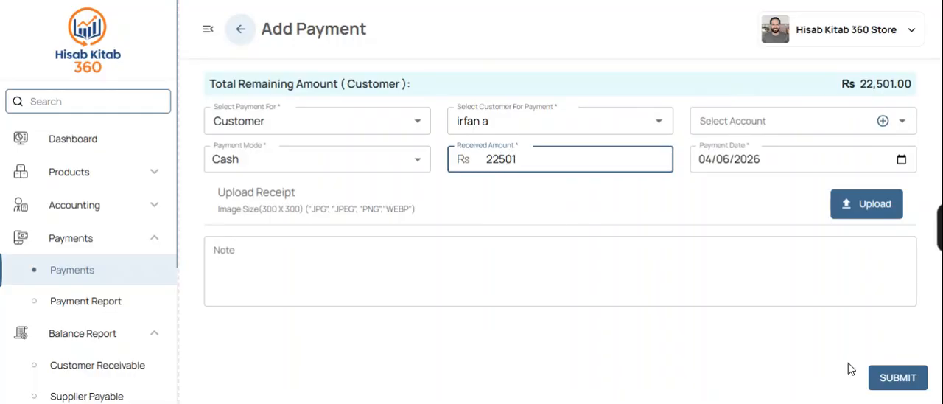
left_click(898, 377)
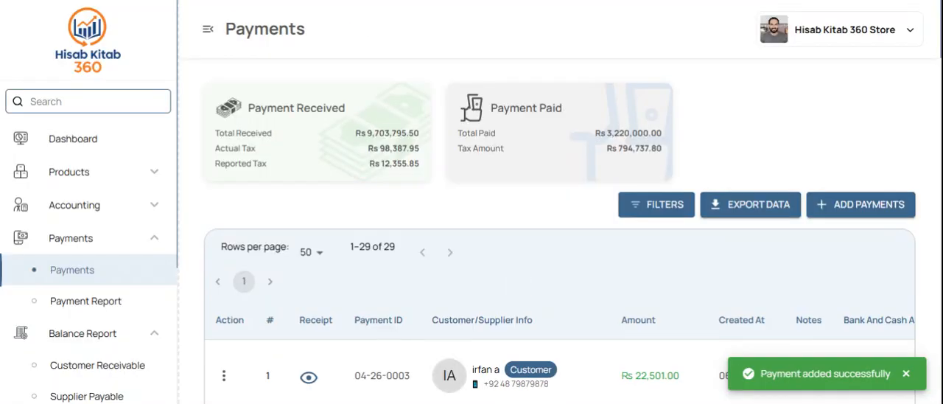
Step: Start another payment for the same customer and check their total remaining amount again
left_click(847, 188)
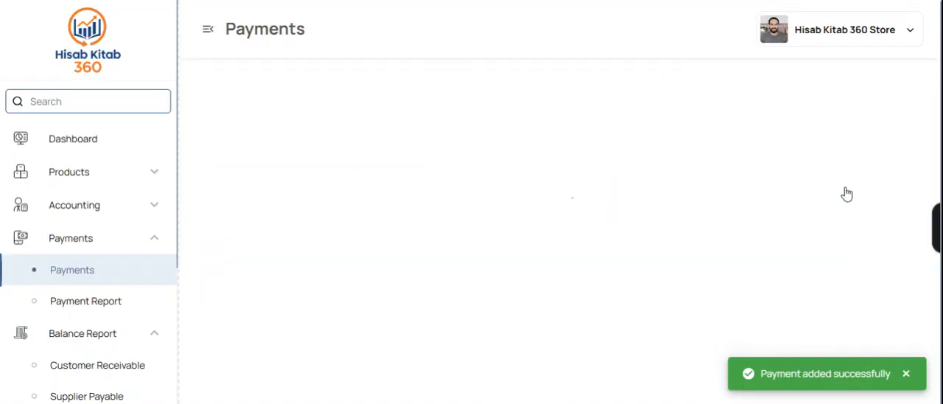
left_click(560, 121)
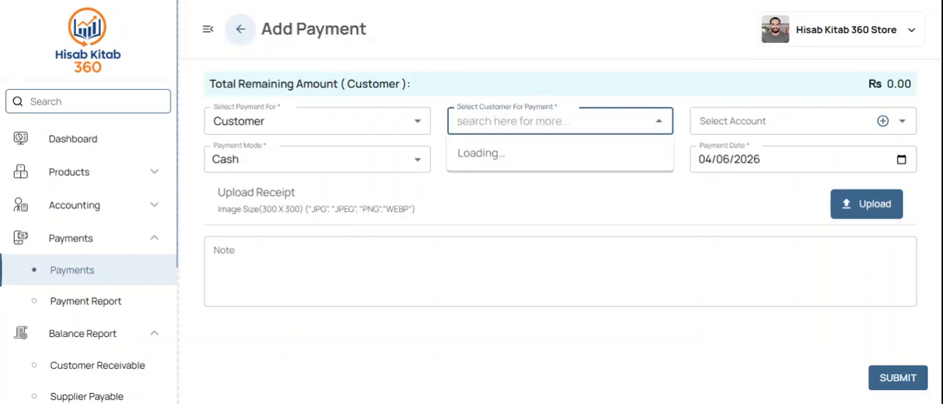
left_click(480, 153)
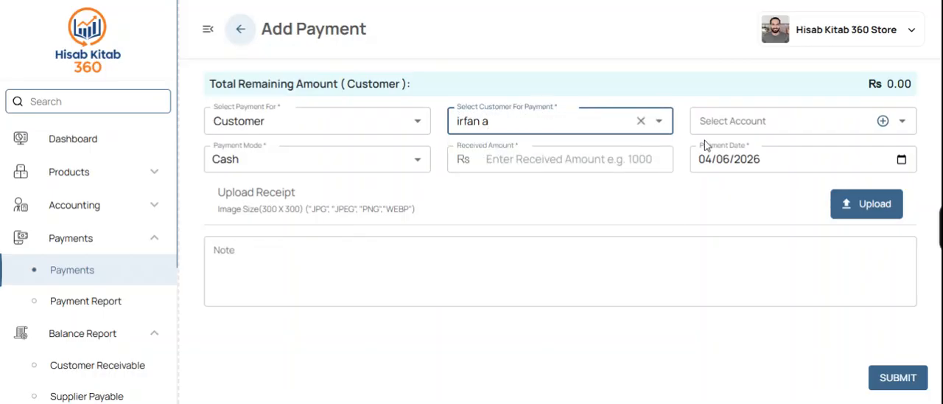
left_click_drag(906, 92, 863, 93)
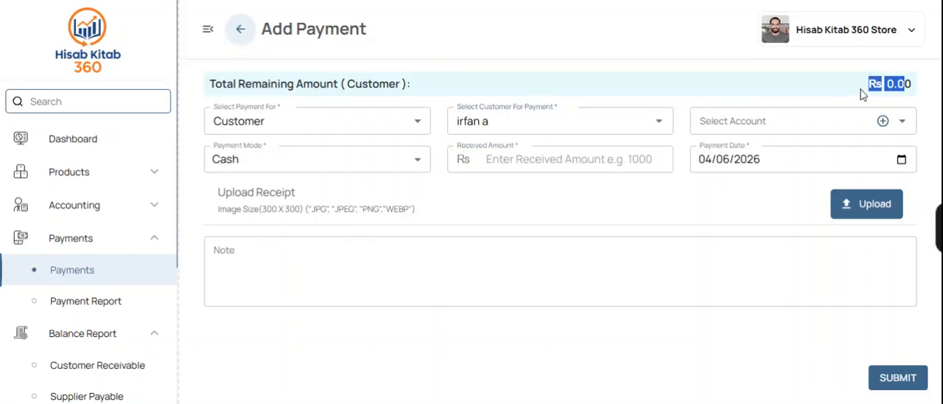
left_click(707, 81)
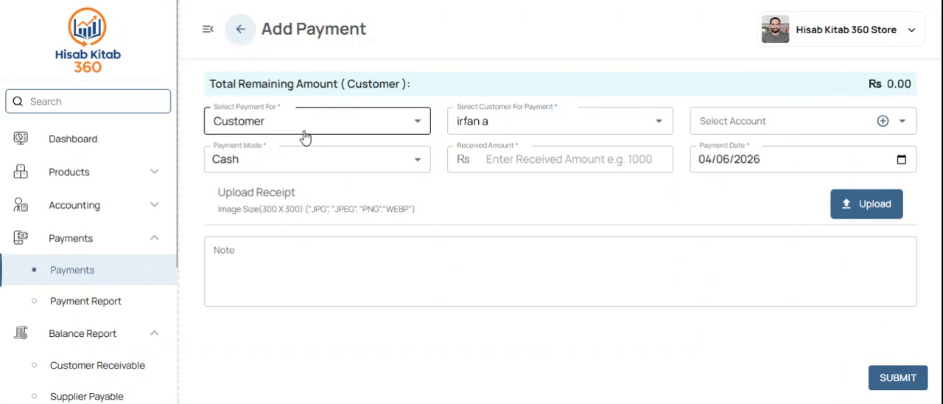
Step: Change the payment type to Supplier, select the most recently paid supplier and check the total remaining amount
left_click(328, 125)
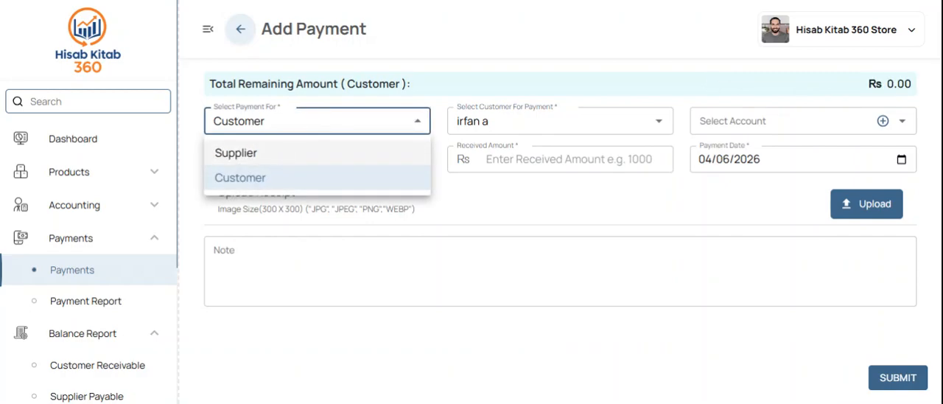
left_click(285, 154)
left_click(552, 121)
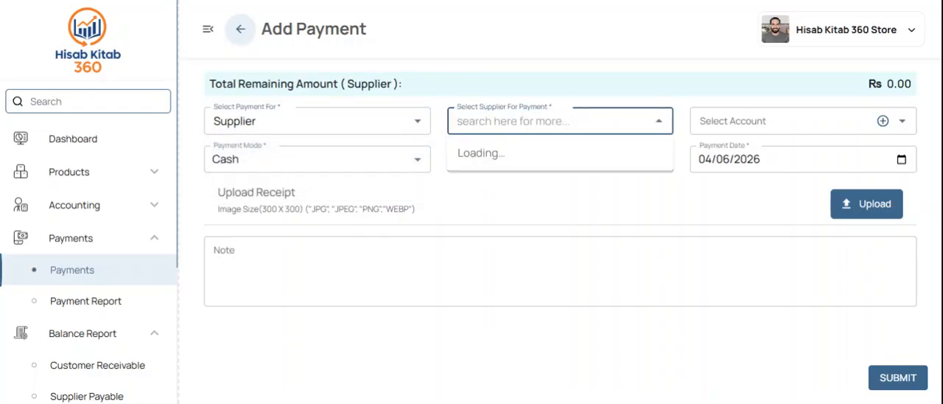
left_click(488, 218)
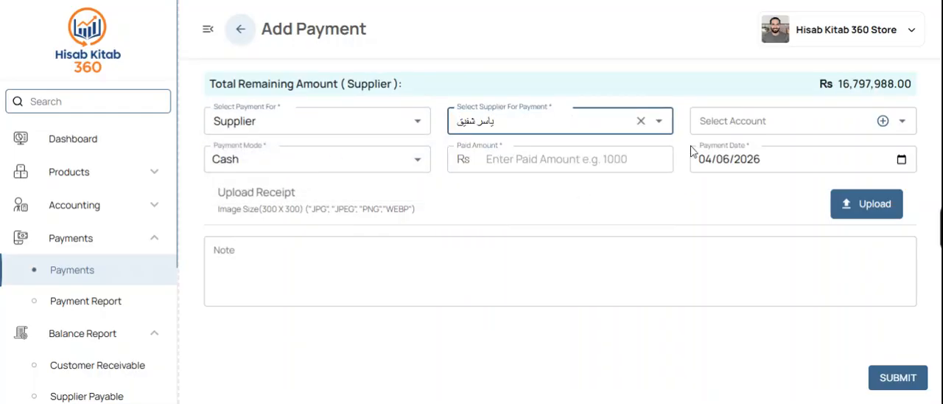
left_click_drag(836, 83, 920, 98)
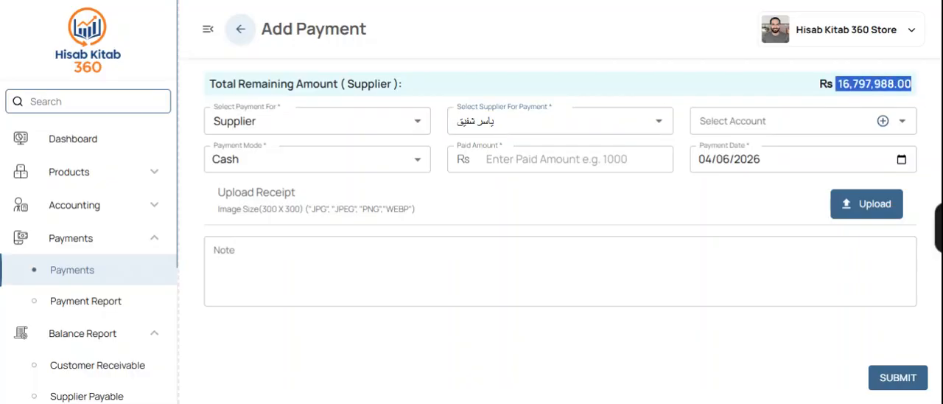
Step: Leave the payment form without submitting, then open the payment report and review its totals and customer and supplier entries
left_click(69, 279)
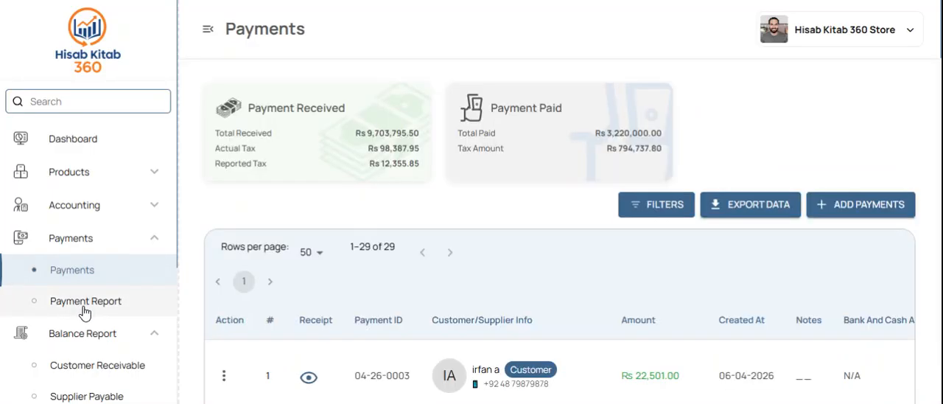
left_click(84, 302)
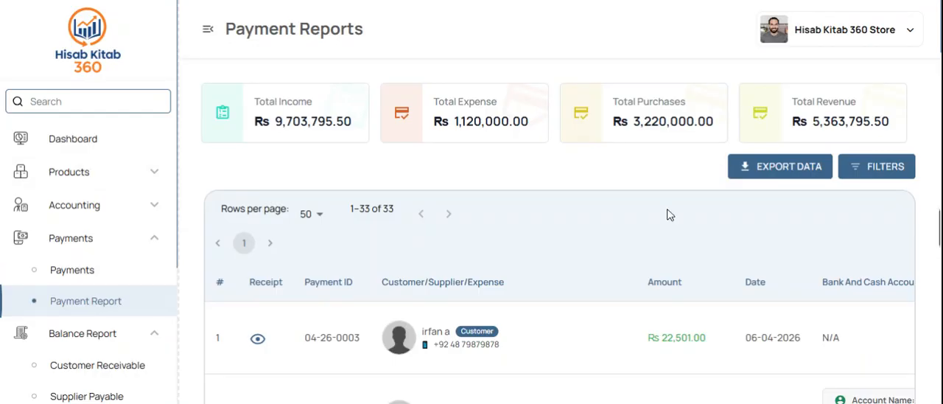
scroll(669, 215, "down", 2)
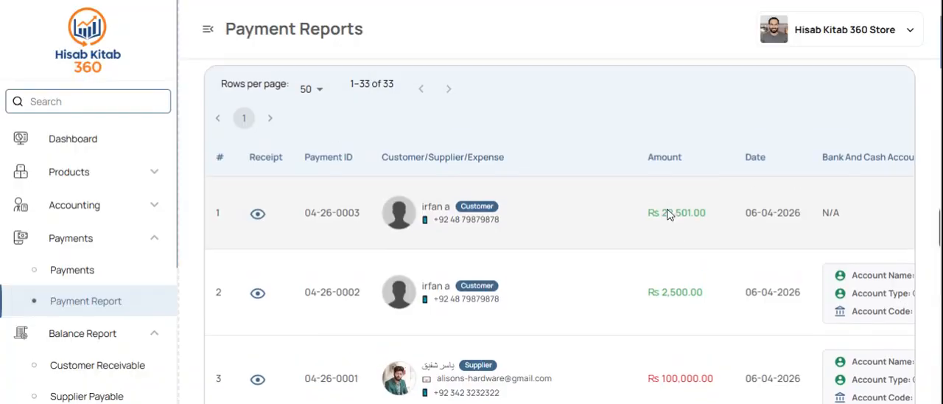
scroll(669, 214, "down", 1)
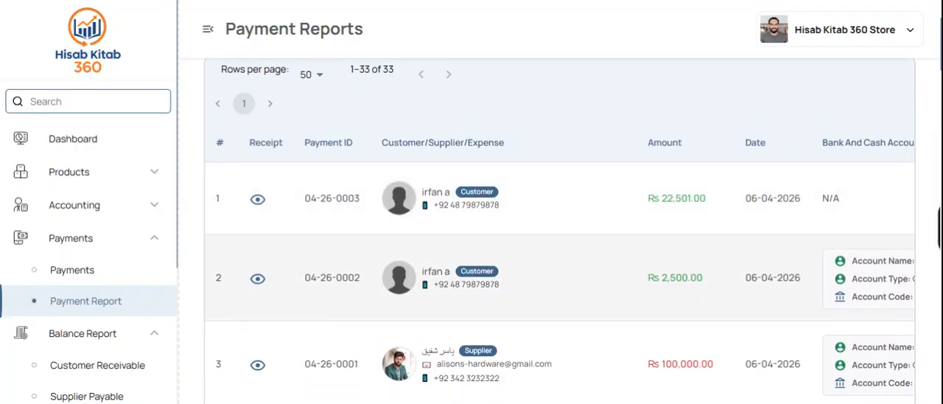
scroll(562, 337, "down", 6)
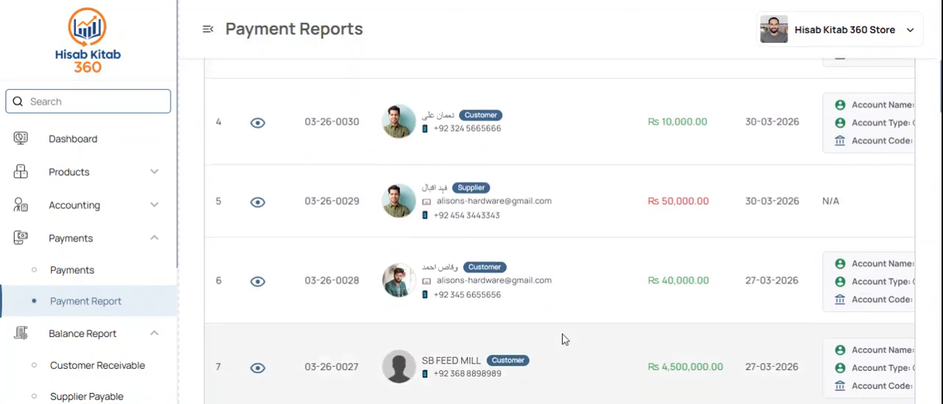
scroll(563, 337, "down", 8)
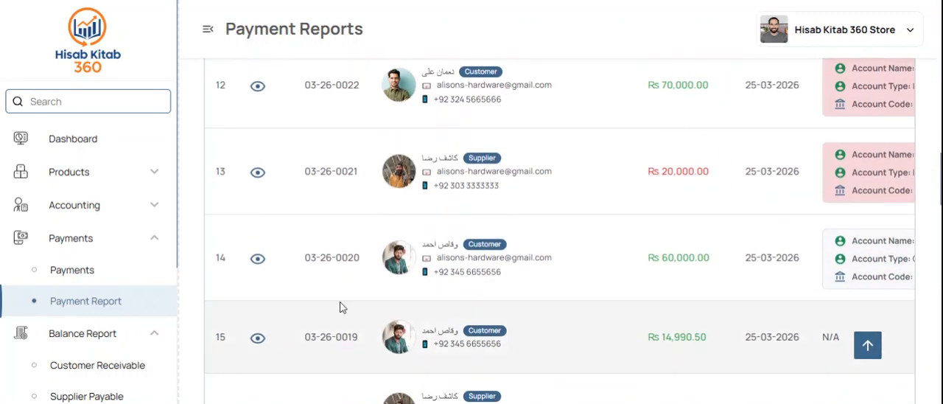
Step: Collapse the payments section, open the supplier payable report and review the latest purchases, payments and total pending amount
left_click(90, 249)
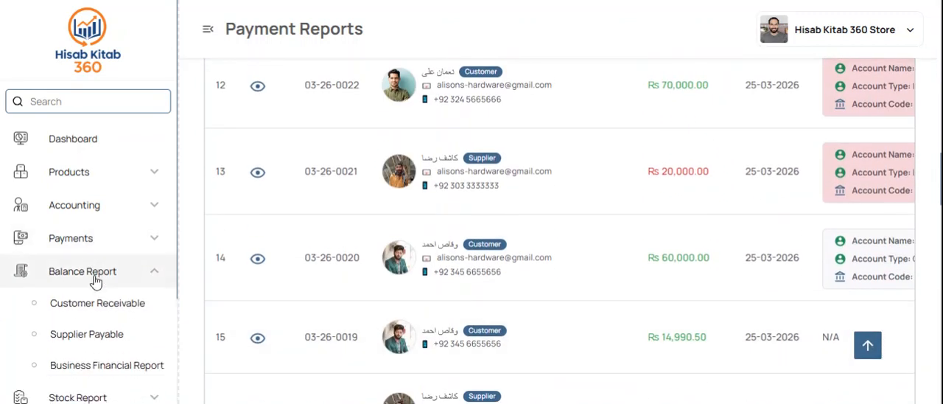
left_click(95, 330)
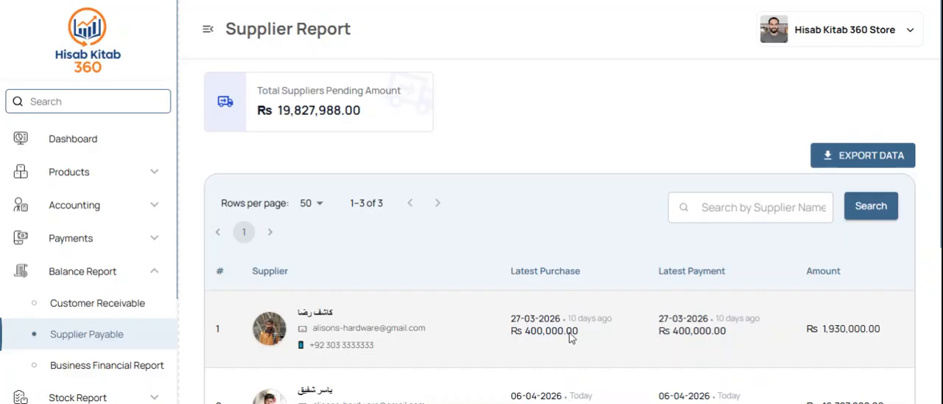
scroll(669, 335, "down", 3)
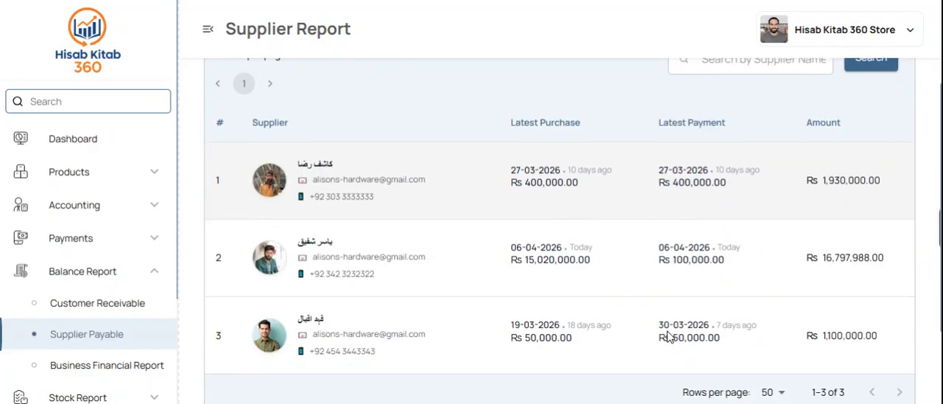
scroll(669, 336, "up", 3)
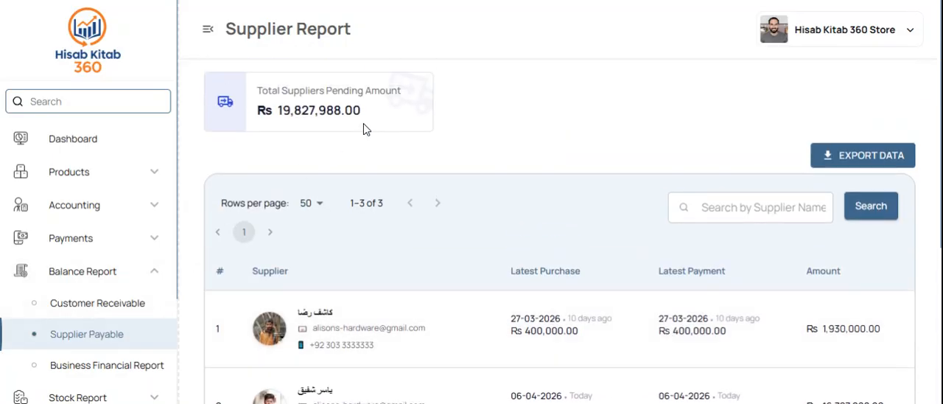
left_click_drag(363, 112, 257, 112)
left_click(258, 112)
Step: Open the customer receivable report and review the total pending amount and each customer's latest sale, payment and balance
left_click(82, 316)
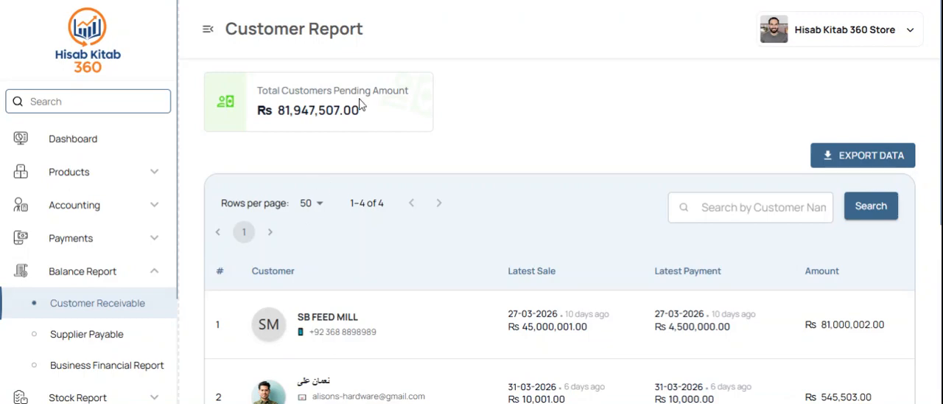
left_click_drag(357, 95, 272, 112)
left_click(272, 111)
scroll(420, 219, "down", 2)
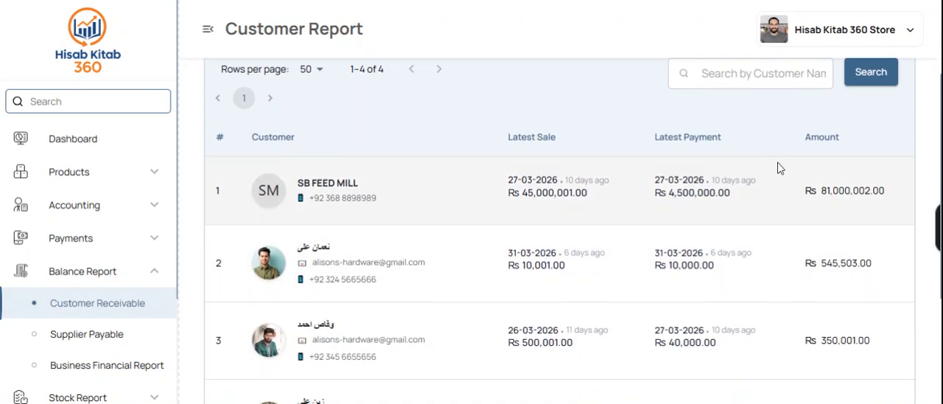
left_click_drag(833, 195, 859, 193)
left_click(862, 193)
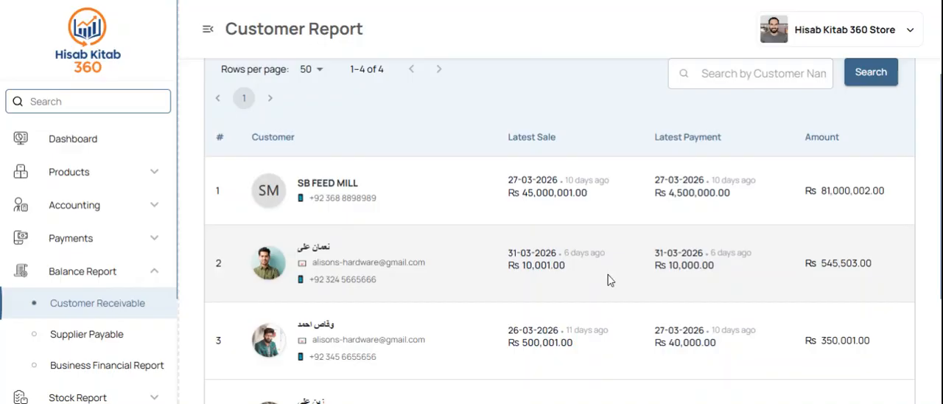
scroll(610, 280, "down", 3)
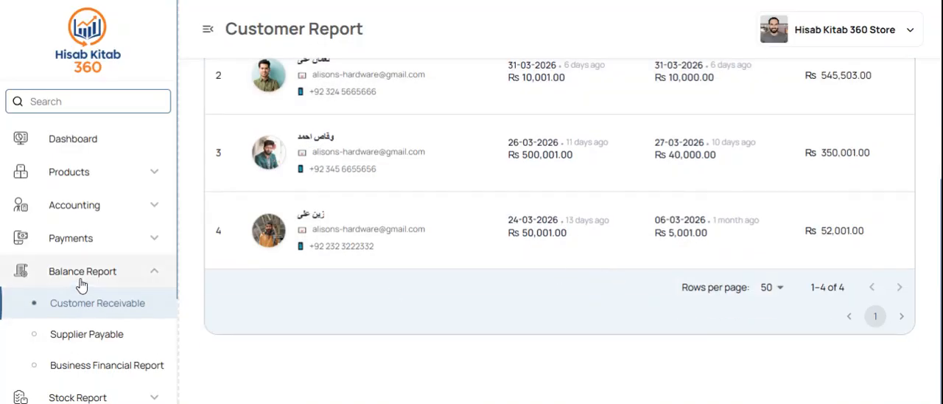
left_click(81, 279)
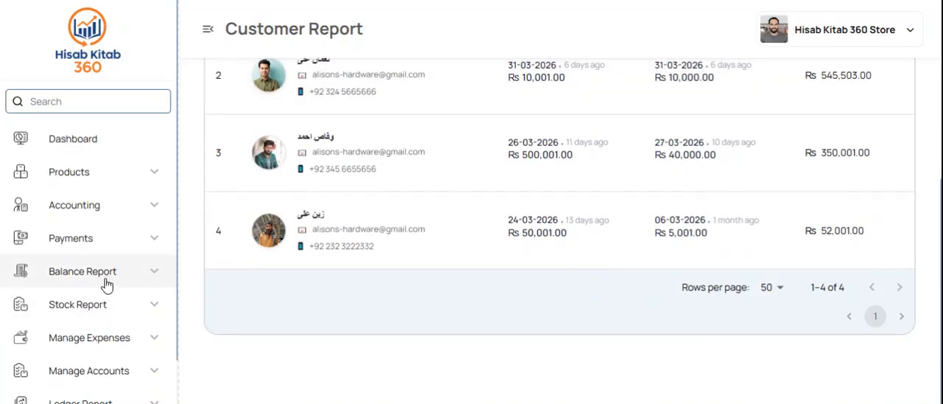
left_click(105, 283)
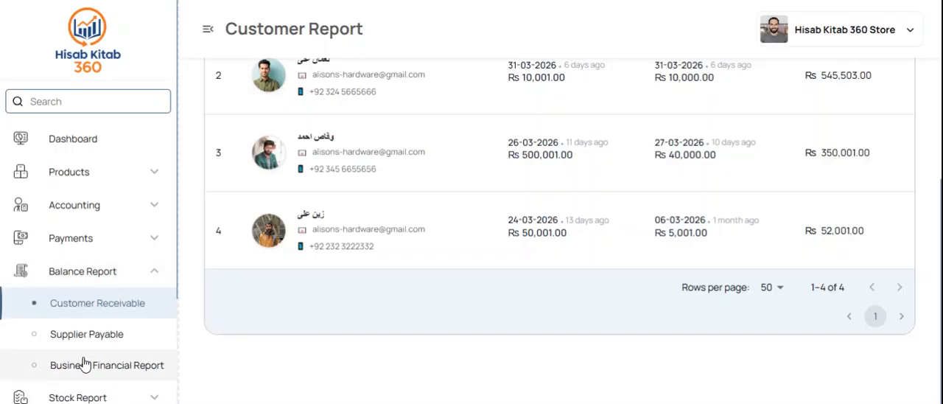
Step: Open the business financial report and compare the purchasing and selling perspectives, bank balances, payables and business value
left_click(85, 364)
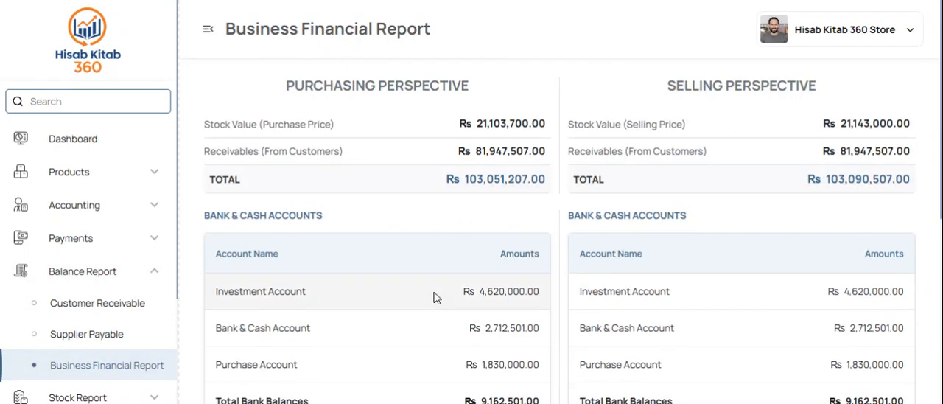
scroll(436, 297, "down", 5)
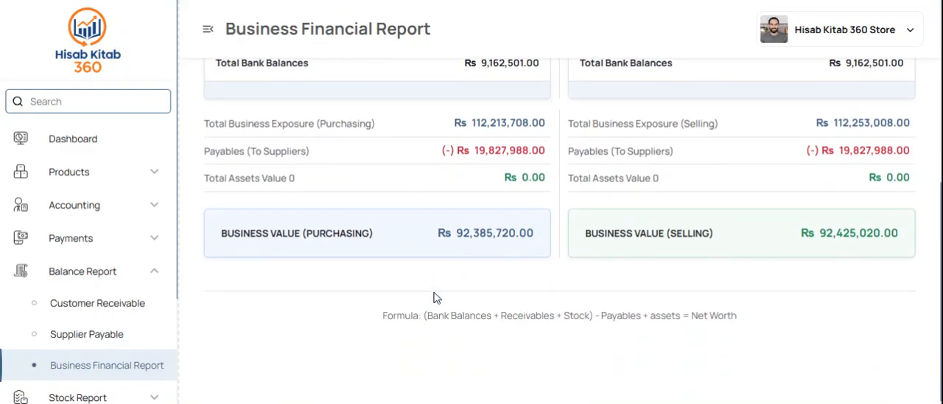
scroll(435, 297, "up", 5)
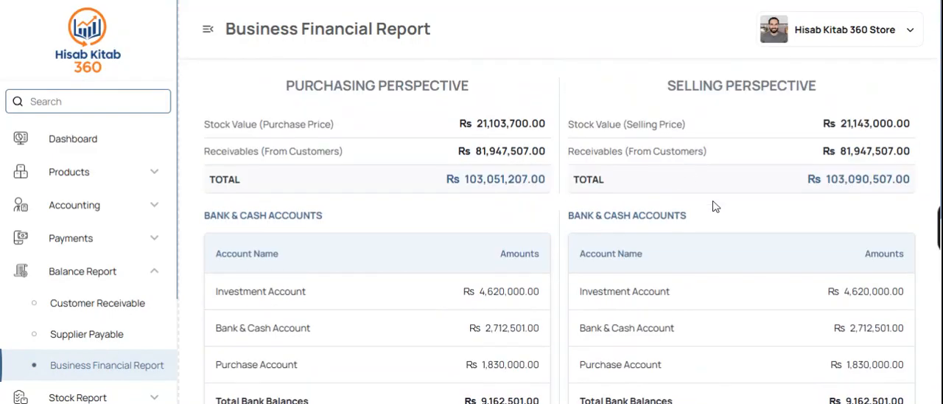
scroll(713, 206, "down", 5)
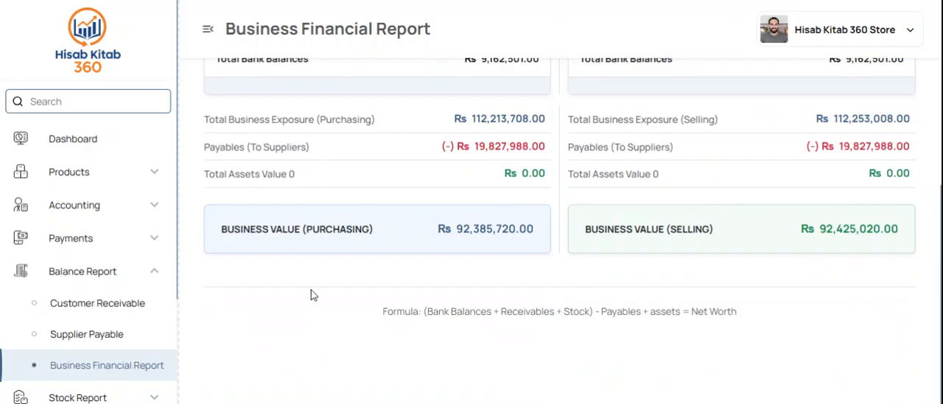
Step: Collapse the balance reports, open the stock in hand report and review the Hammer (Hathora) pricing, available, received and sold quantities
left_click(116, 270)
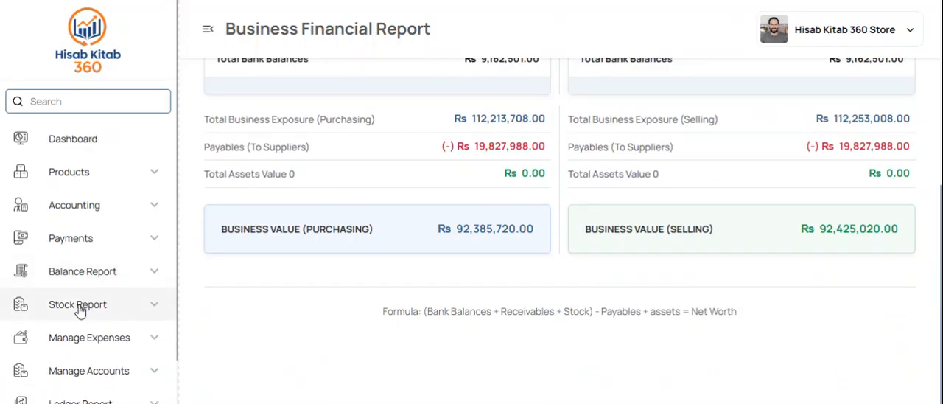
left_click(79, 308)
left_click(73, 338)
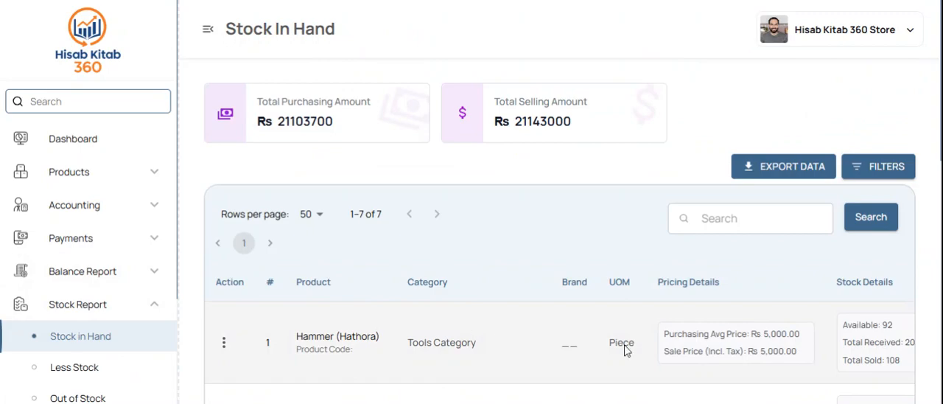
scroll(625, 350, "right", 5)
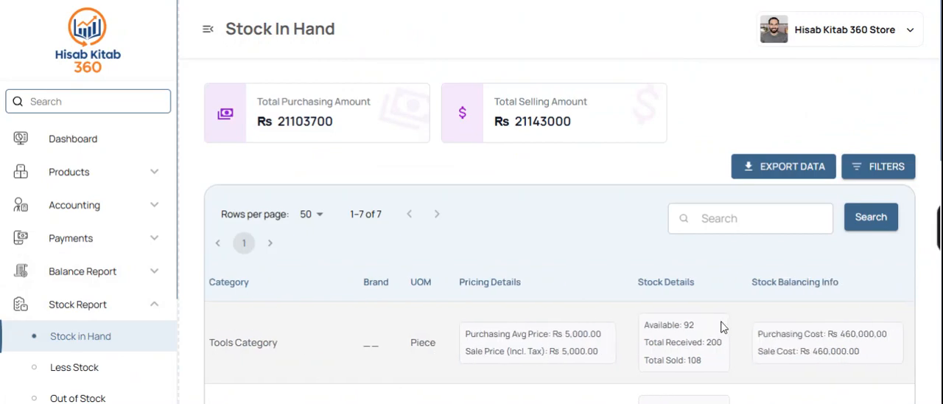
left_click_drag(644, 342, 666, 325)
left_click_drag(722, 344, 710, 345)
scroll(579, 368, "left", 3)
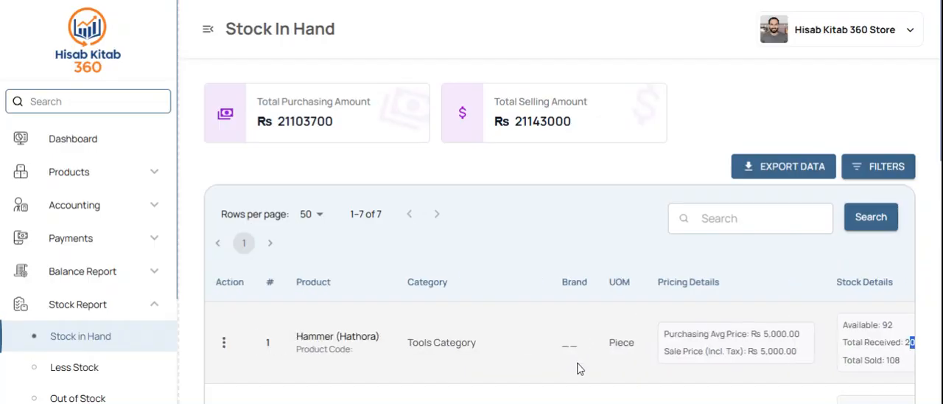
Step: Open the less stock report, then the out of stock report, and review the products listed
left_click(76, 366)
scroll(411, 337, "down", 2)
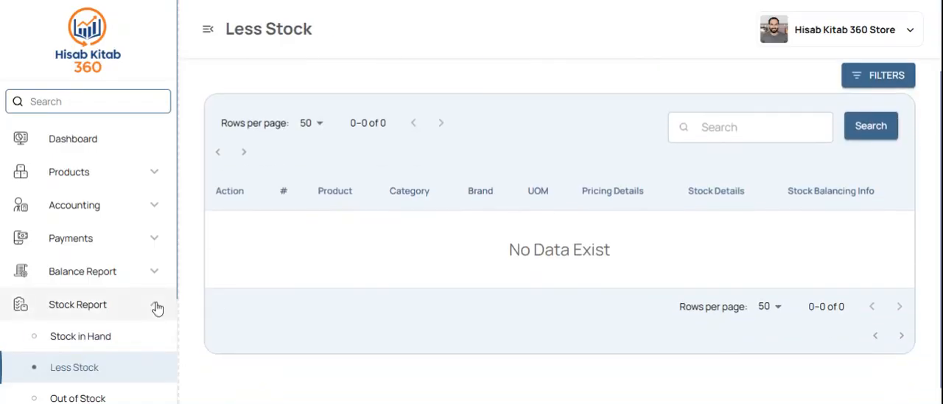
scroll(103, 316, "down", 2)
left_click(74, 277)
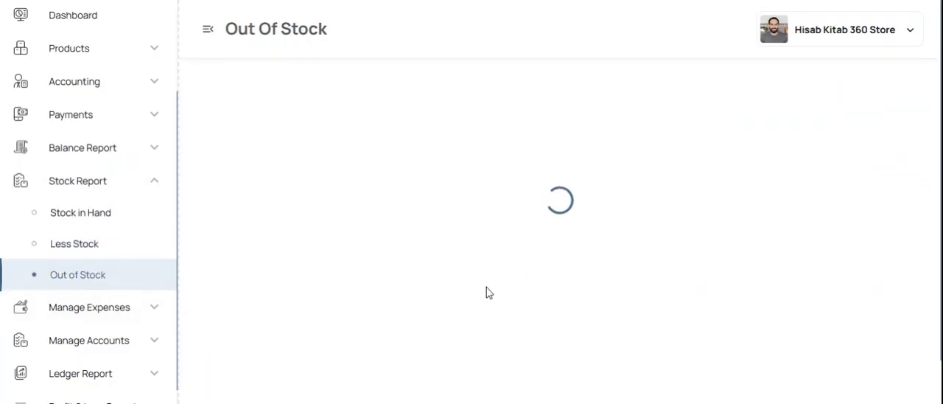
scroll(487, 293, "down", 4)
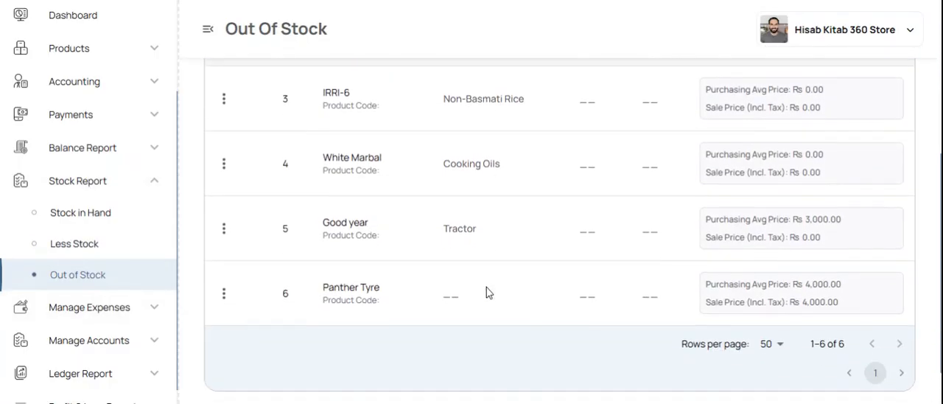
scroll(486, 292, "up", 2)
scroll(229, 316, "up", 3)
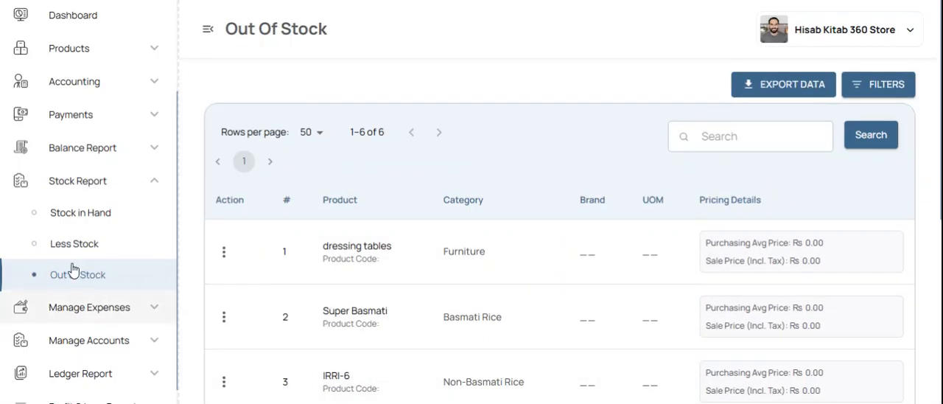
Step: Return to the stock in hand report and check the total purchasing amount
left_click(107, 211)
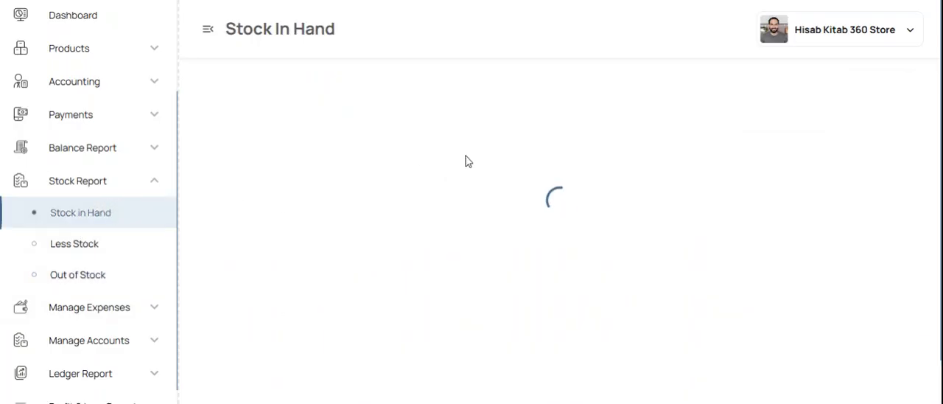
left_click_drag(257, 122, 285, 123)
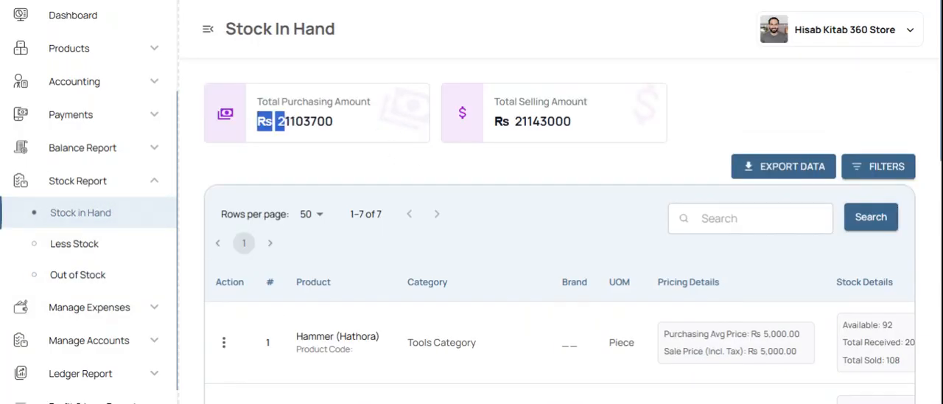
left_click(342, 122)
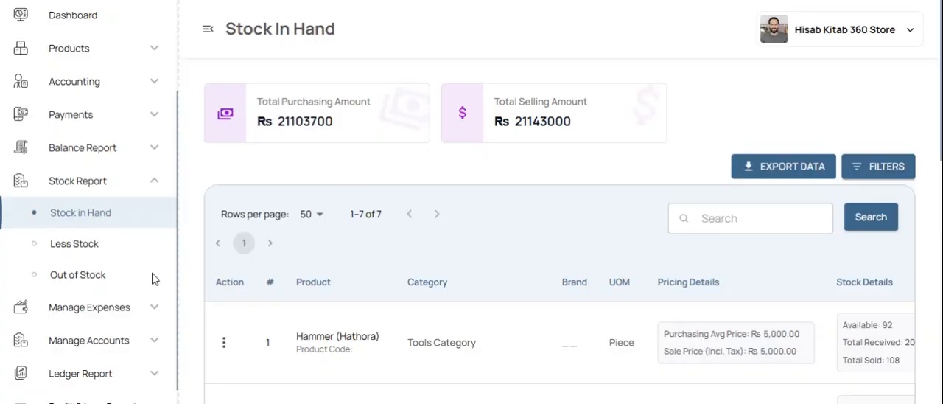
Step: Collapse the stock reports, open the expense categories and review the full category list
left_click(57, 315)
left_click(123, 188)
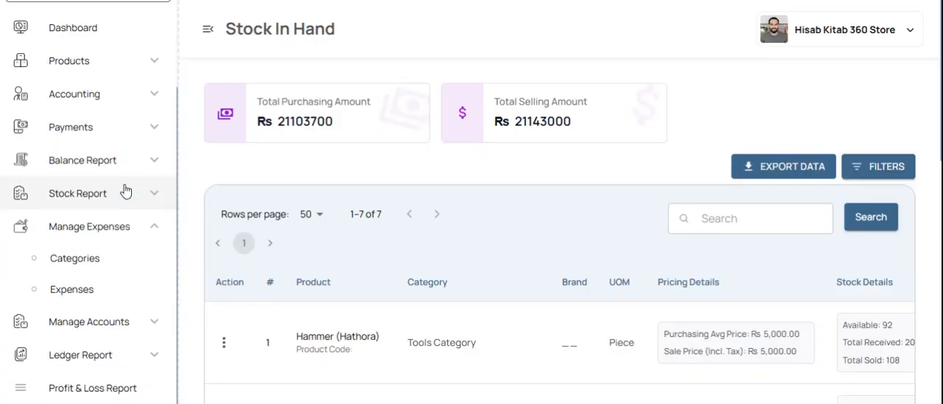
left_click(83, 267)
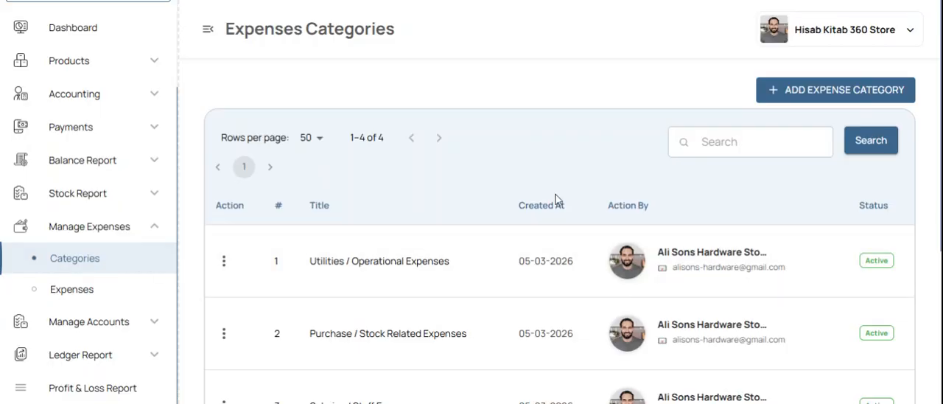
scroll(573, 281, "down", 2)
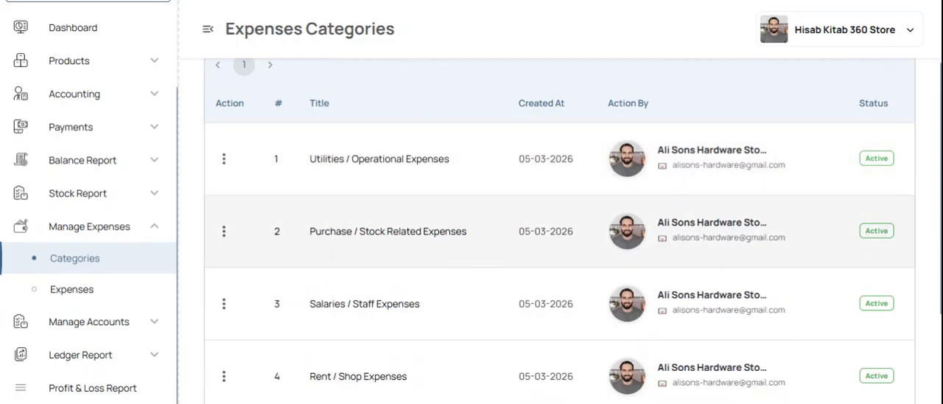
scroll(440, 318, "down", 3)
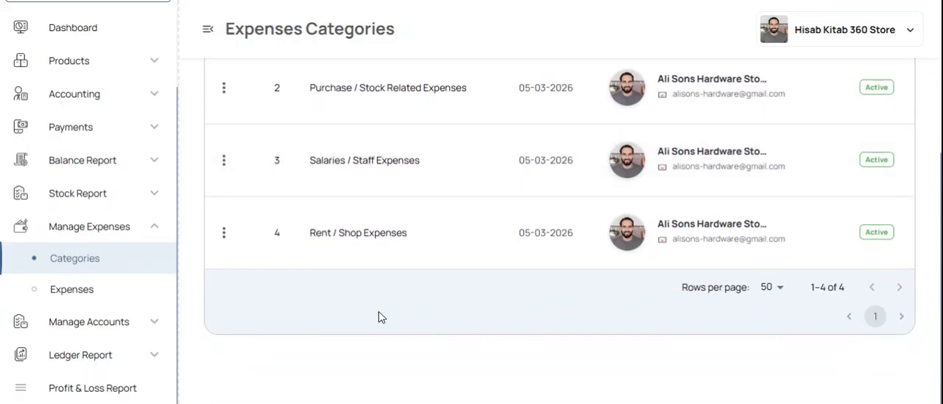
Step: Open the expenses list and start a new expense titled "tea" with an amount of 70000
left_click(121, 291)
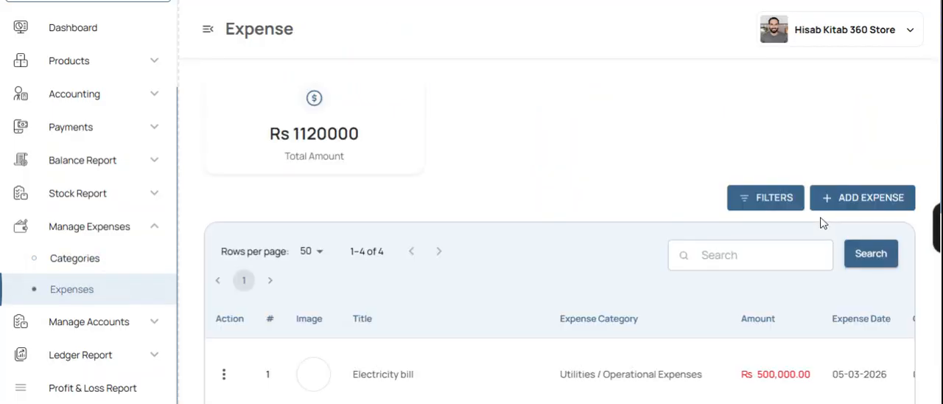
left_click(826, 196)
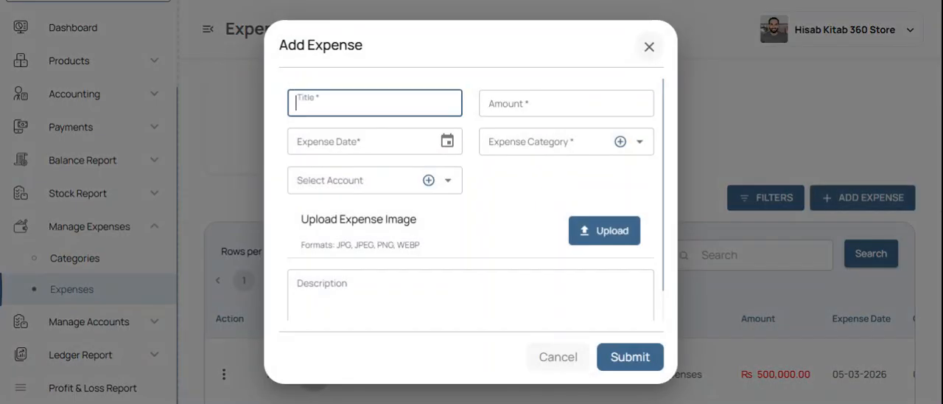
type("U")
key("BackSpace")
type("tea")
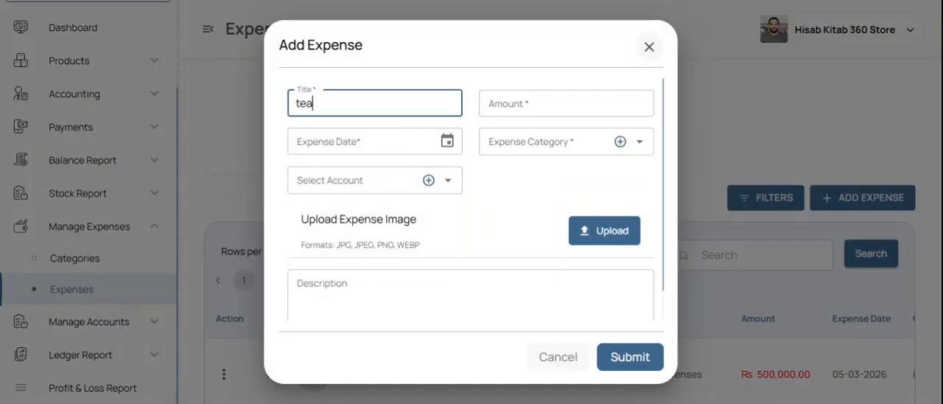
key("Tab")
type("70000")
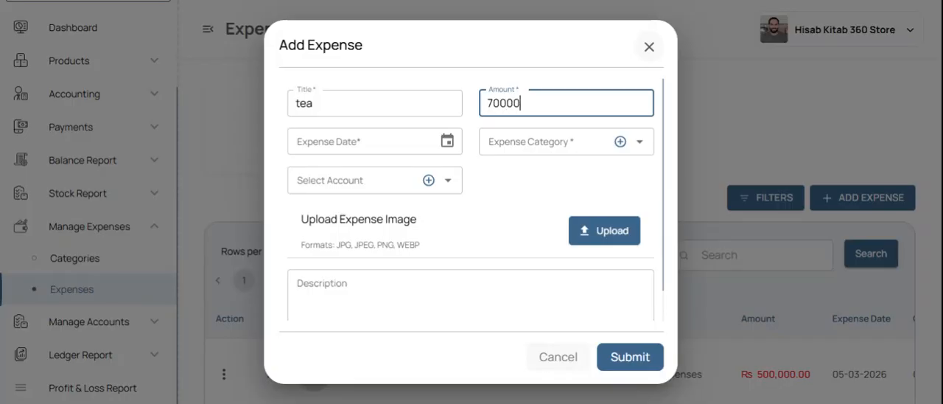
Step: Date the expense 04/06/2026, assign the Utilities / Operational Expenses category and Bank & Cash Account, and submit it
left_click(447, 143)
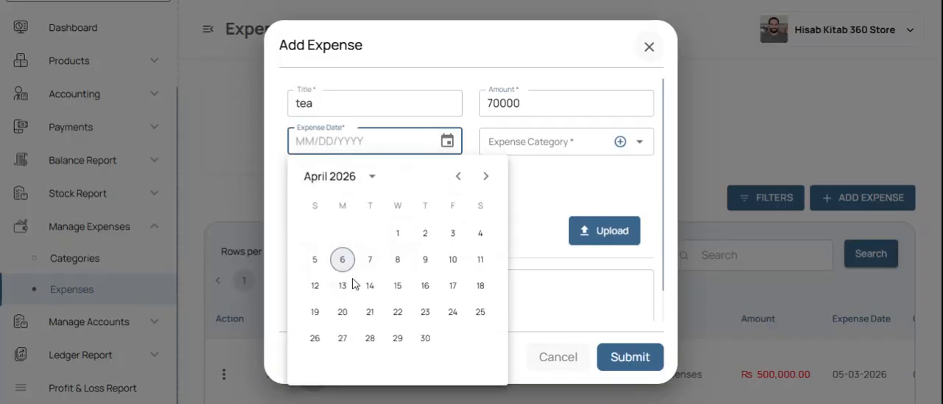
left_click(341, 259)
left_click(560, 141)
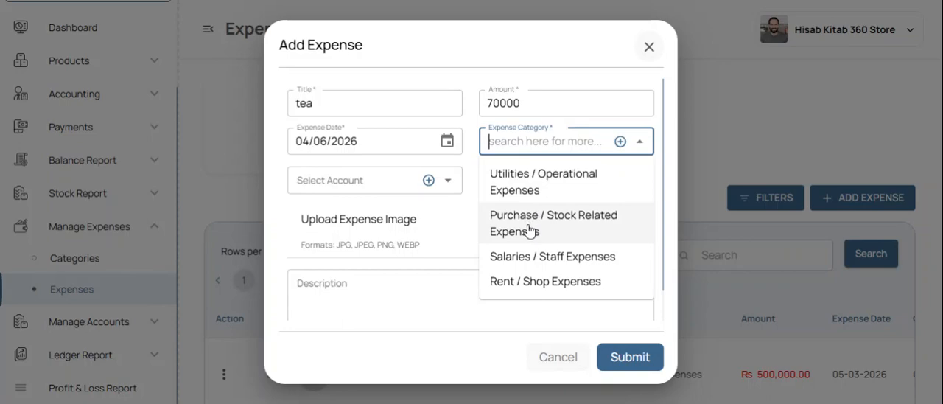
left_click(561, 195)
left_click(347, 181)
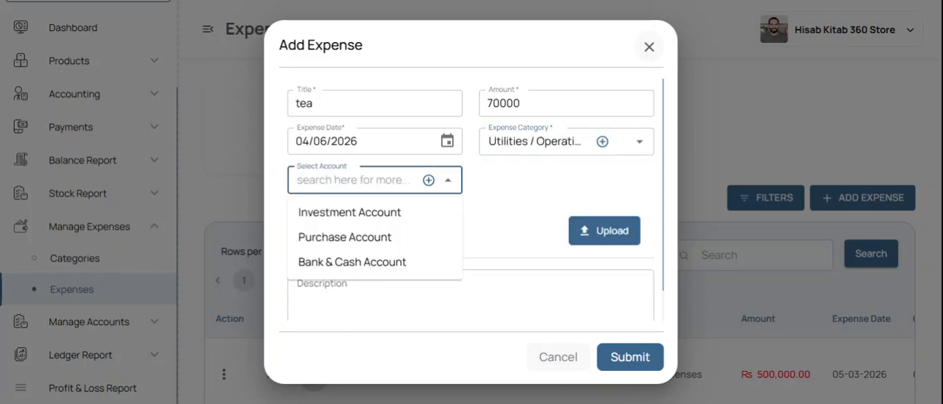
left_click(357, 263)
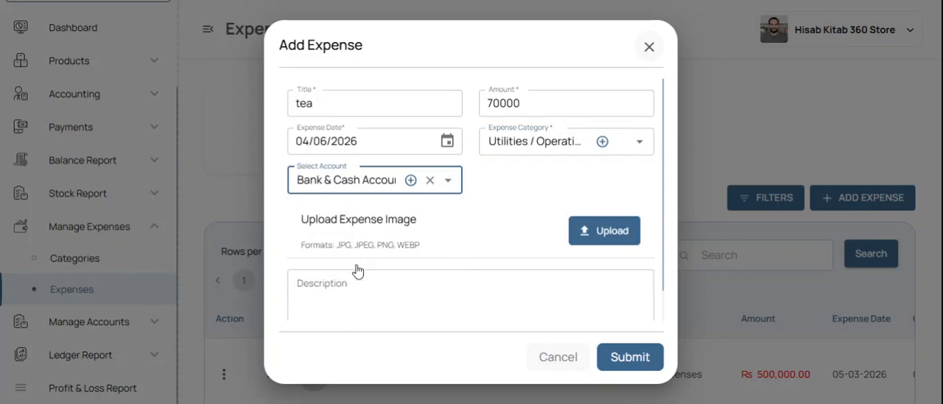
left_click(628, 357)
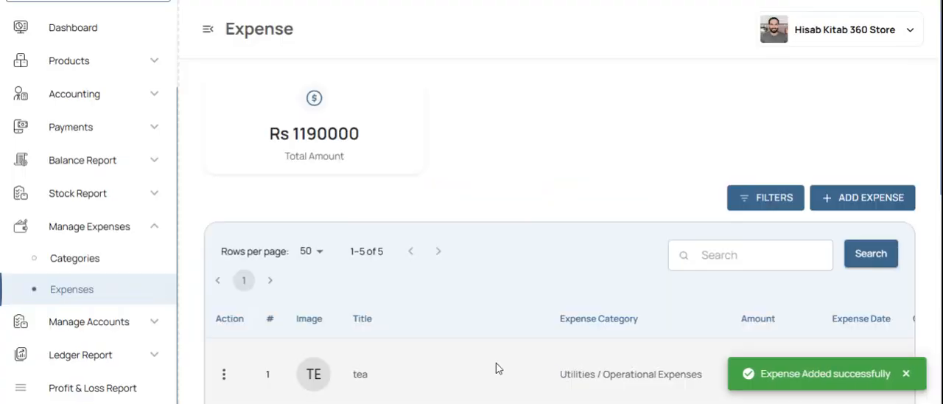
Step: Collapse the expenses section, open the bank and cash accounts list and check the Bank & Cash Account's balance
left_click(116, 230)
left_click(96, 326)
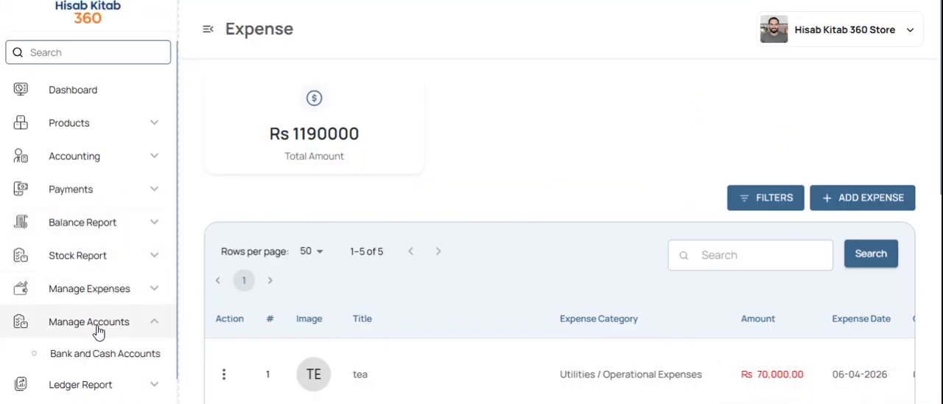
left_click(106, 361)
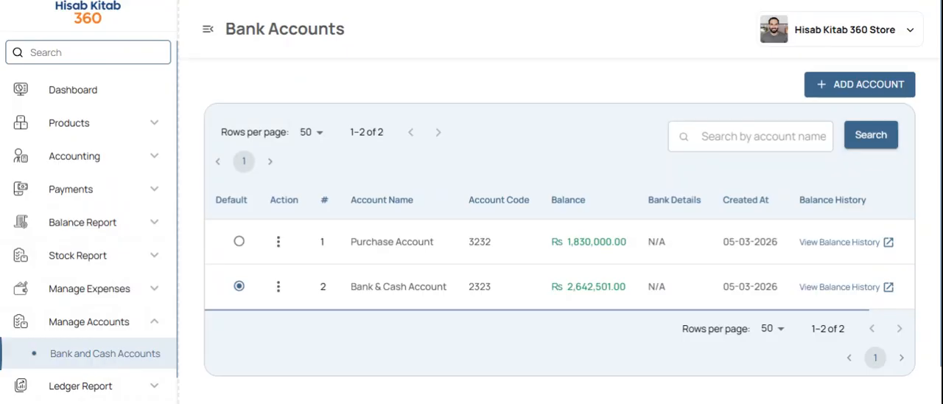
left_click_drag(638, 292, 569, 292)
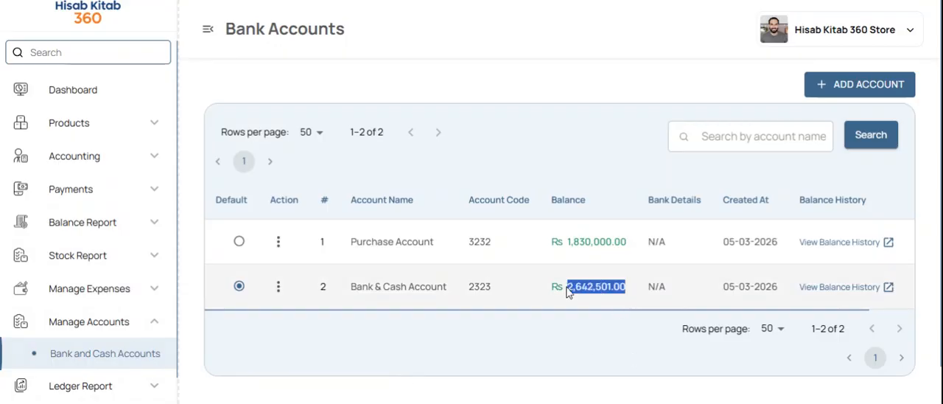
Step: Open the Bank & Cash Account's balance history and review its balance and the recovery and payout entries with their sources
left_click(827, 289)
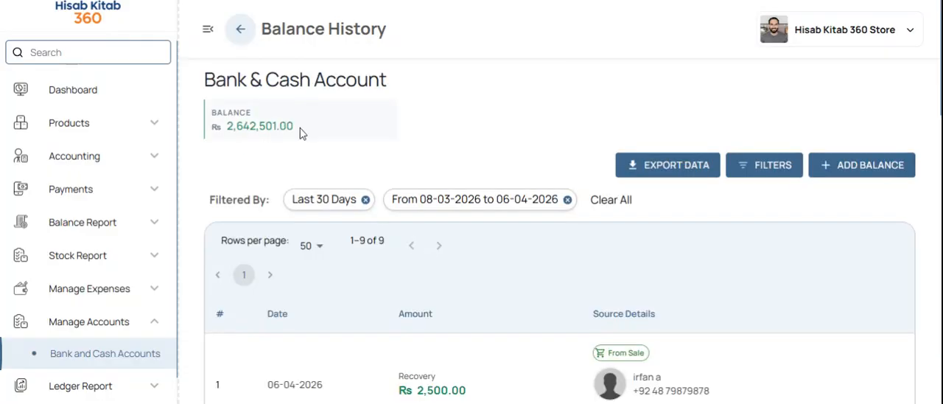
left_click_drag(302, 131, 209, 130)
scroll(315, 175, "down", 2)
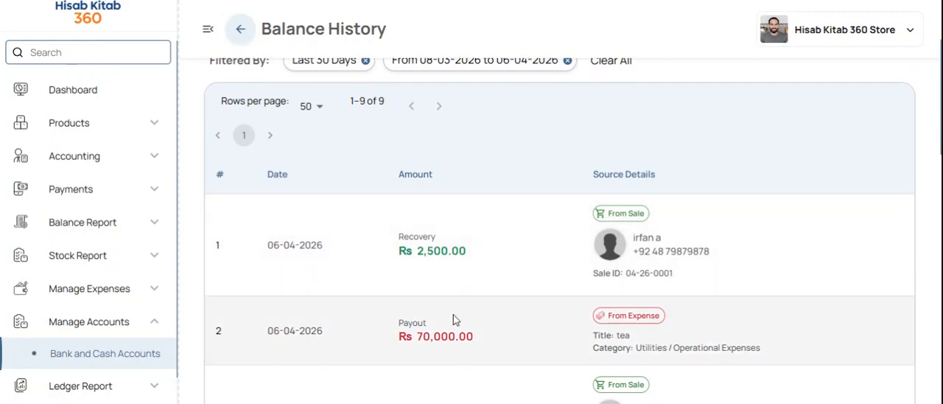
scroll(455, 320, "down", 3)
scroll(454, 319, "down", 8)
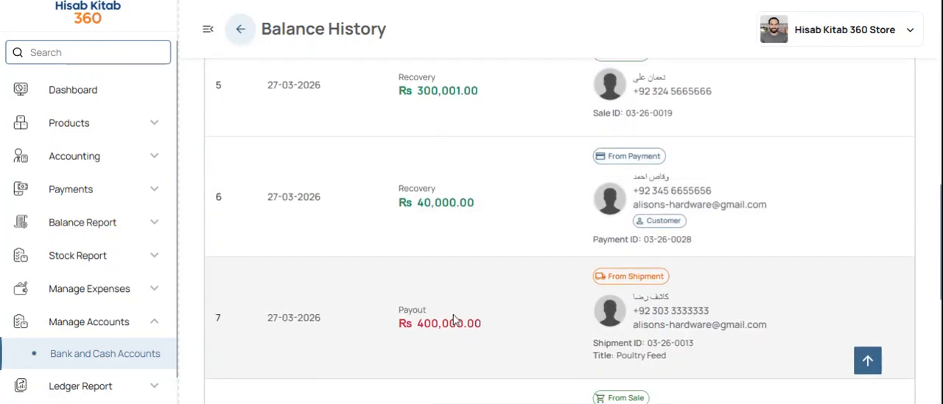
scroll(455, 319, "down", 1)
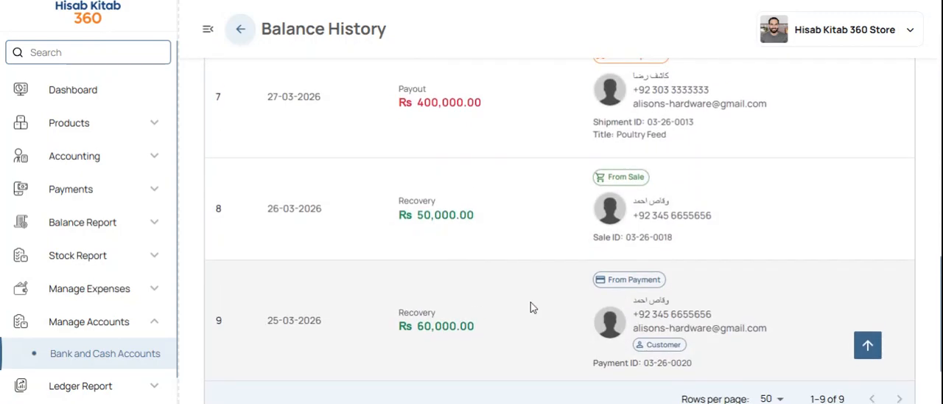
Step: Check the oldest entries of the Bank & Cash Account's balance history and collapse the Manage Accounts section
scroll(532, 307, "down", 2)
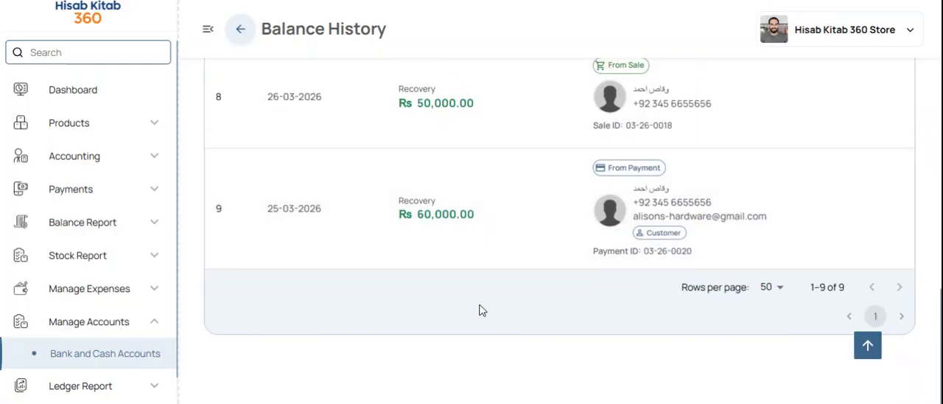
scroll(480, 310, "up", 15)
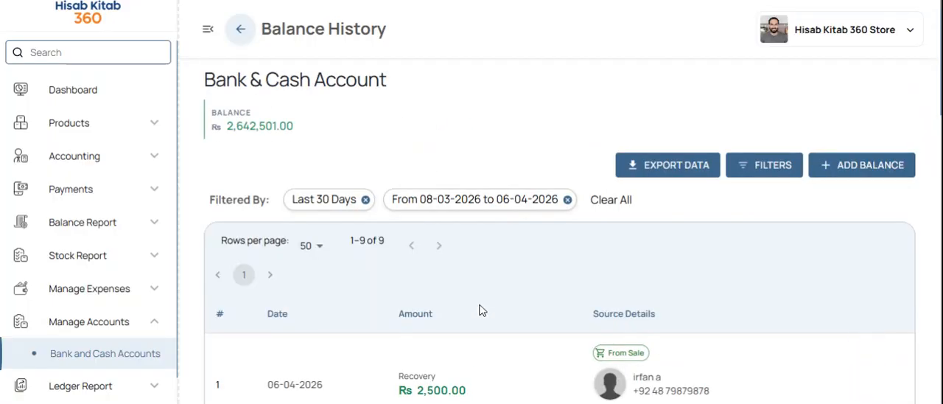
left_click(107, 327)
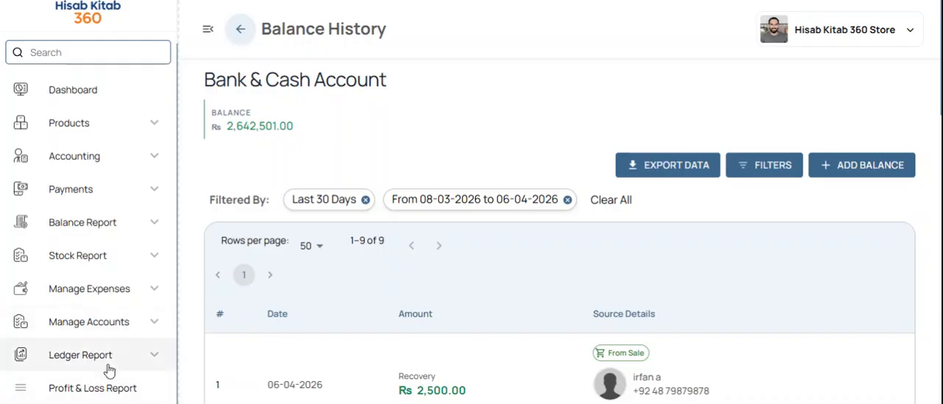
Step: Expand the ledger reports and view the Sale Report and the Purchase Report for the last 30 days
left_click(78, 363)
scroll(108, 370, "down", 2)
scroll(109, 370, "down", 1)
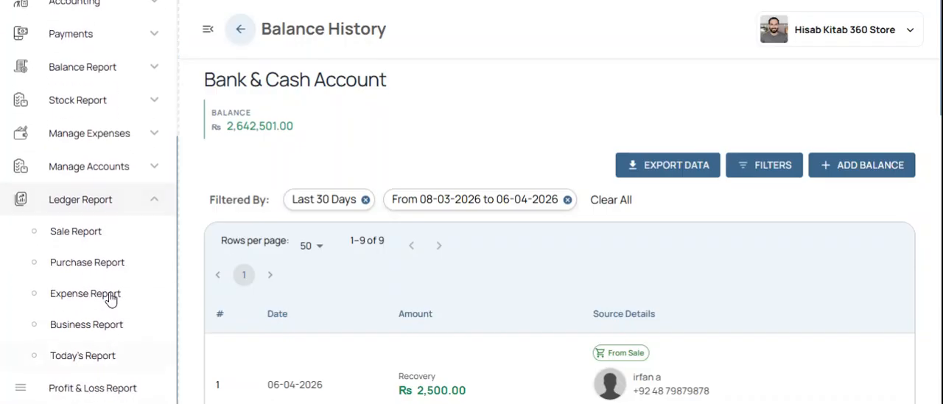
left_click(116, 235)
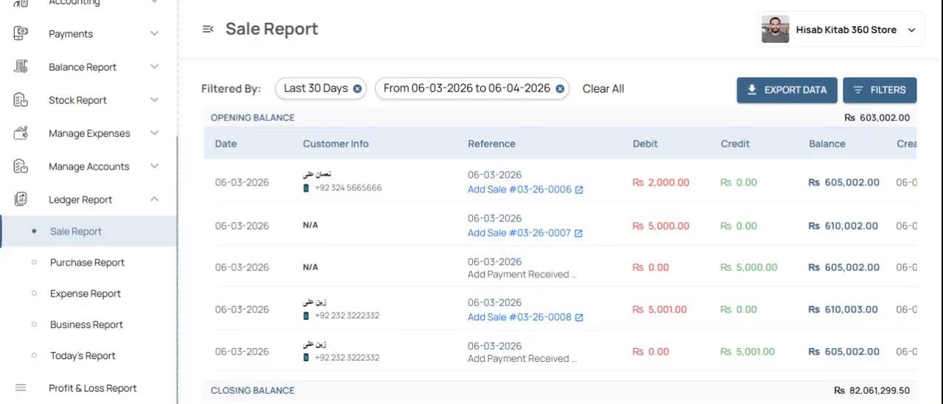
left_click(122, 264)
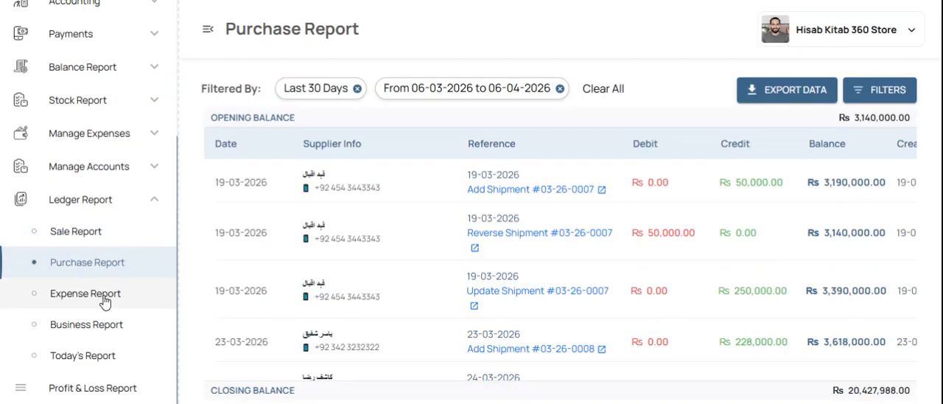
Step: View the Expense Report, the Business Report and Today's Report in the ledger section
left_click(104, 299)
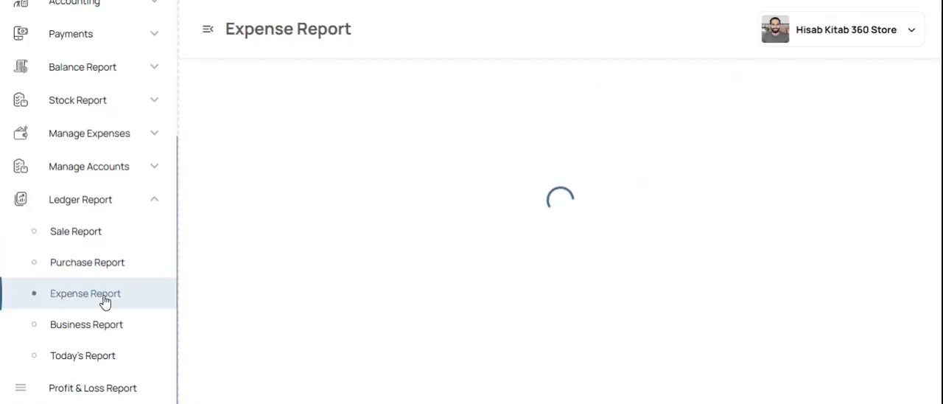
left_click(96, 337)
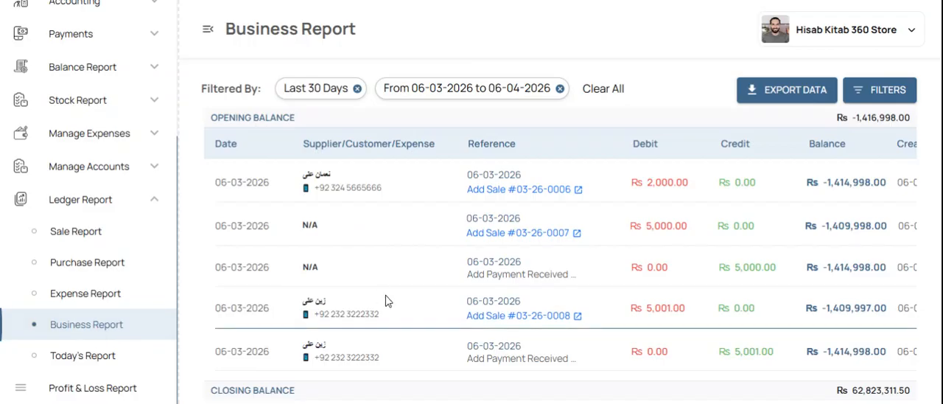
left_click(134, 366)
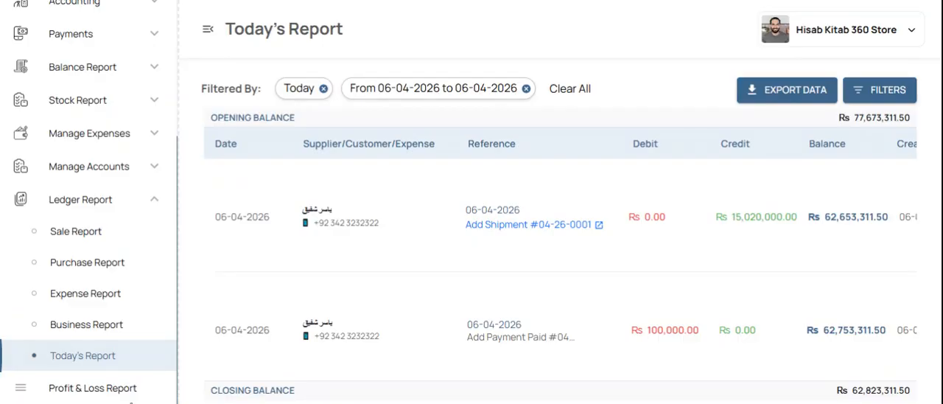
Step: Open the Profit & Loss Report and review overall sales, purchases, the expense breakdown and the profit or loss
left_click(103, 393)
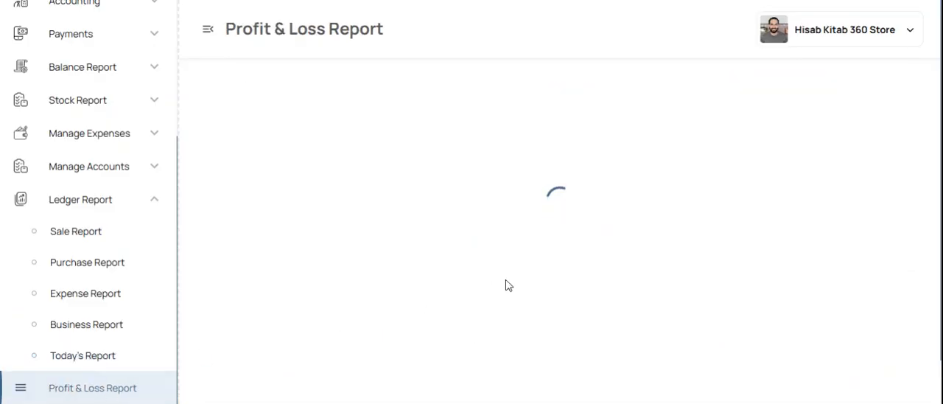
scroll(658, 235, "down", 2)
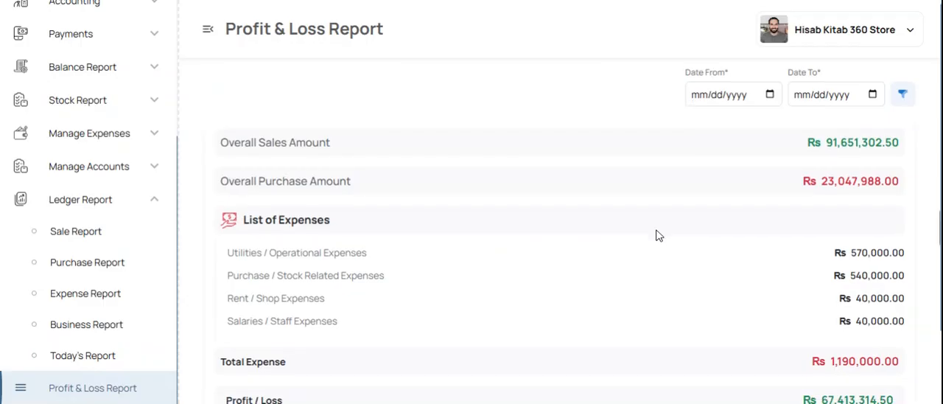
scroll(658, 235, "down", 2)
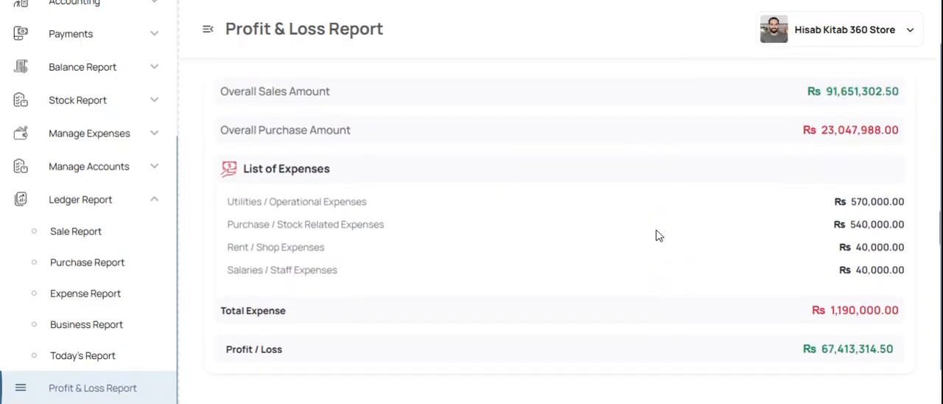
scroll(658, 235, "up", 3)
scroll(658, 235, "down", 2)
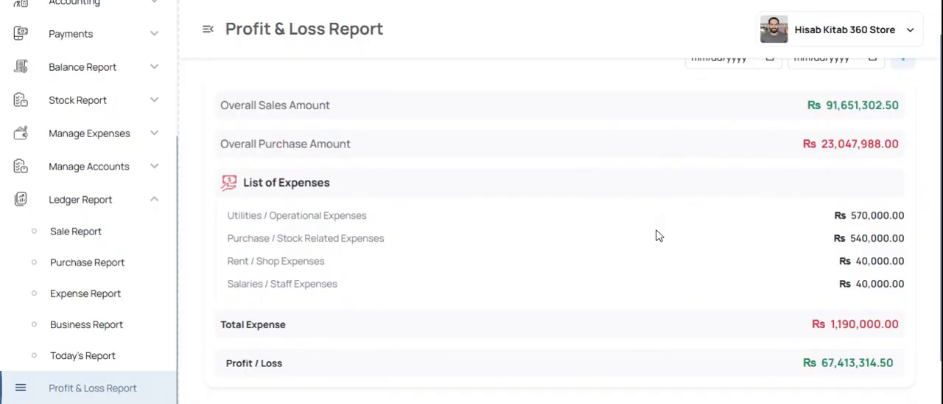
scroll(658, 235, "up", 2)
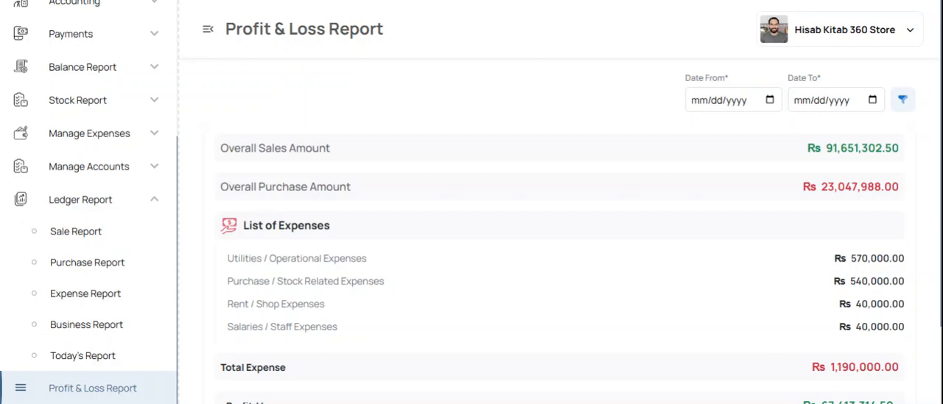
Step: Return to the Dashboard
scroll(81, 177, "up", 5)
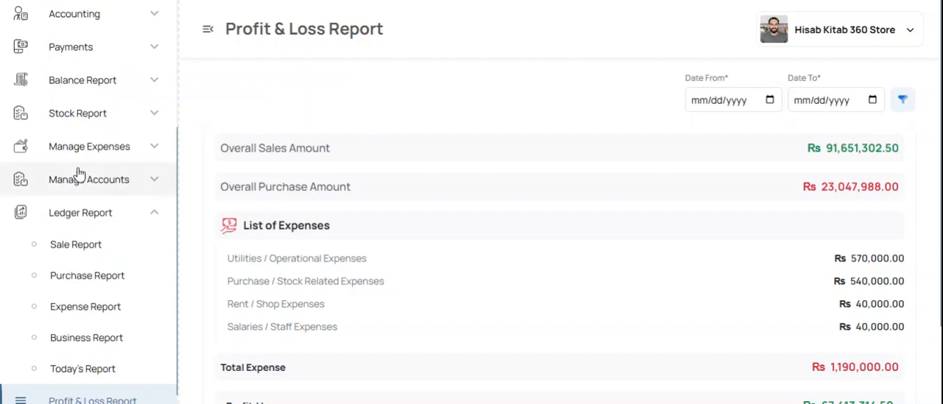
left_click(86, 151)
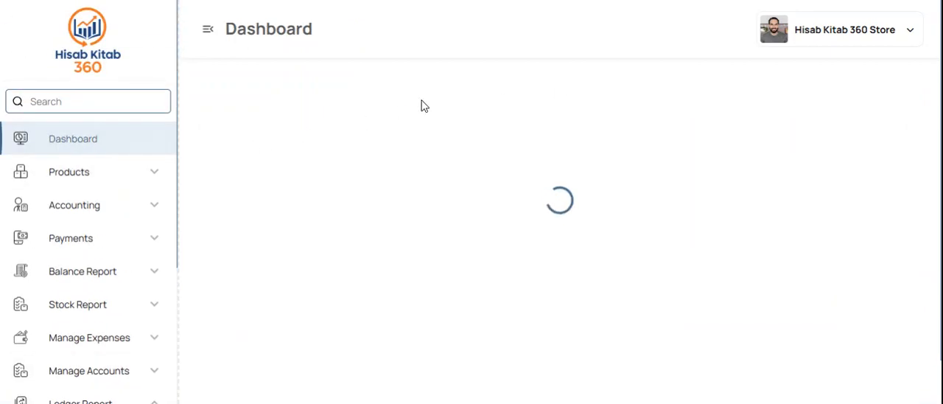